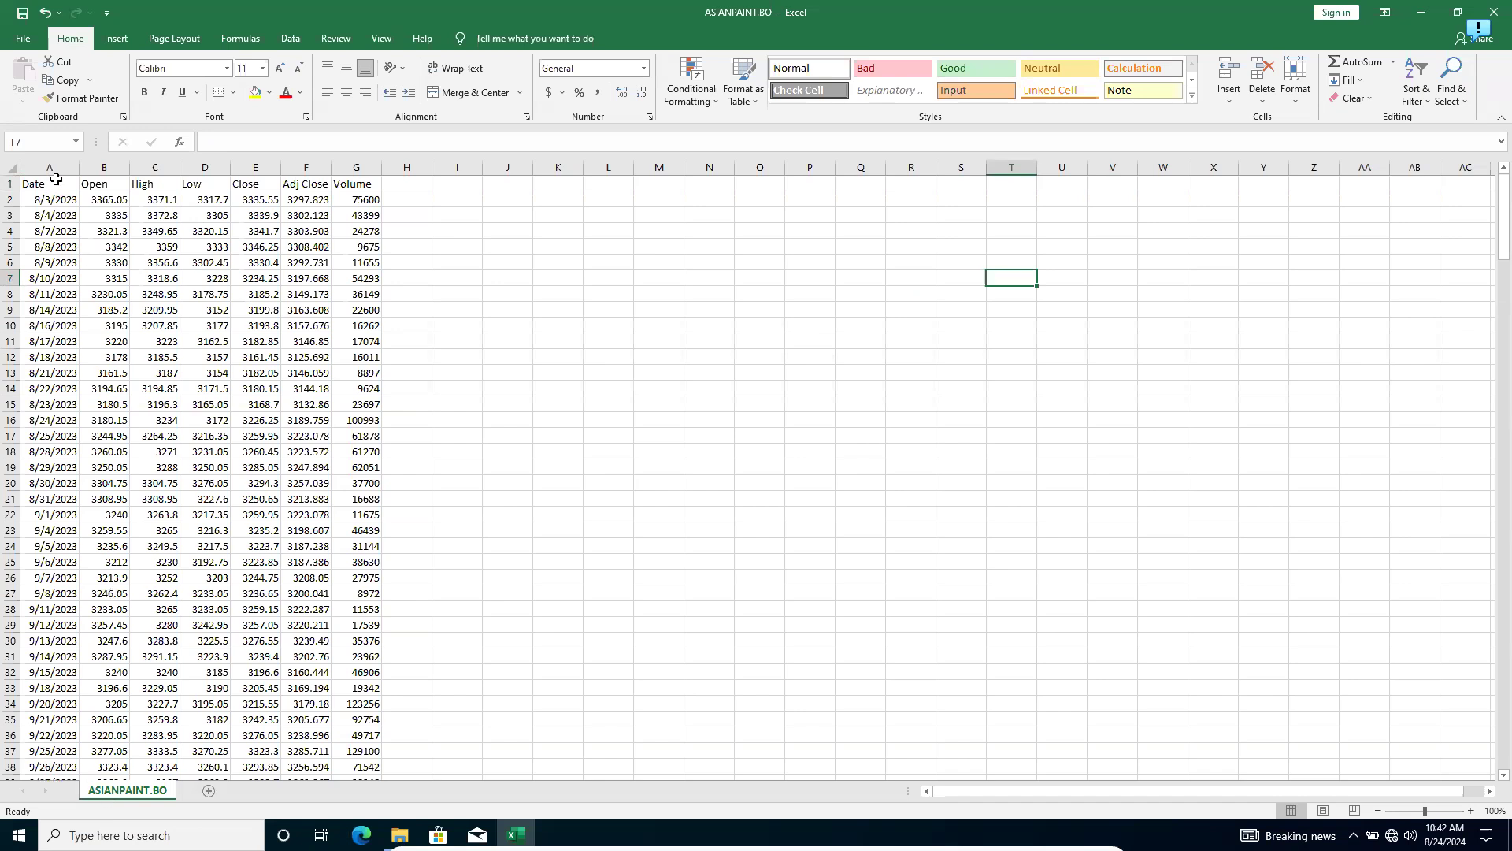
Step: Review the stock price table from its column headers down to the last dated row
{"action": "left_click", "coordinate": [104, 186]}
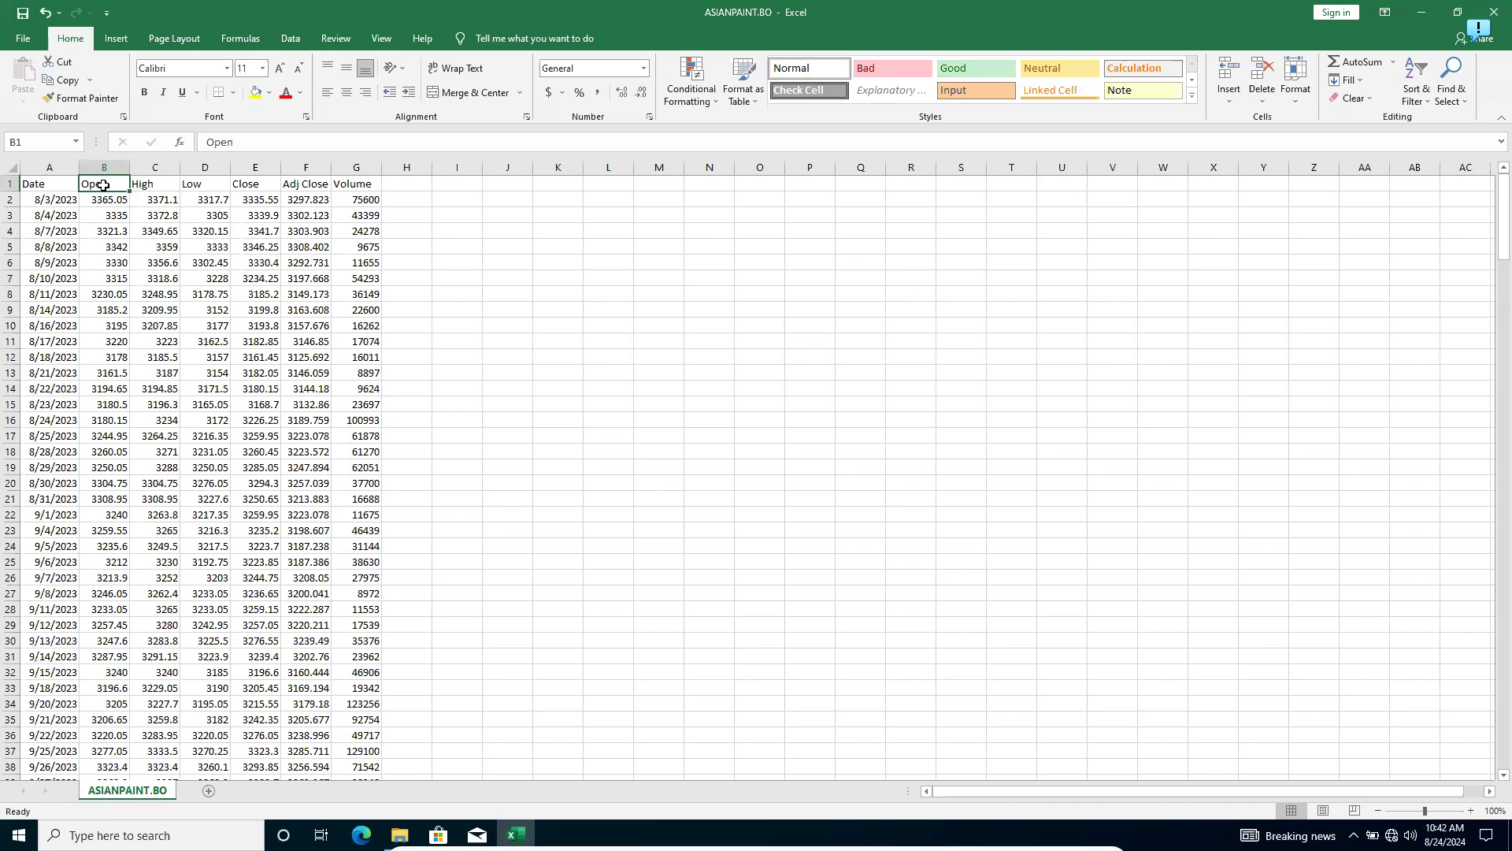
{"action": "left_click", "coordinate": [160, 205]}
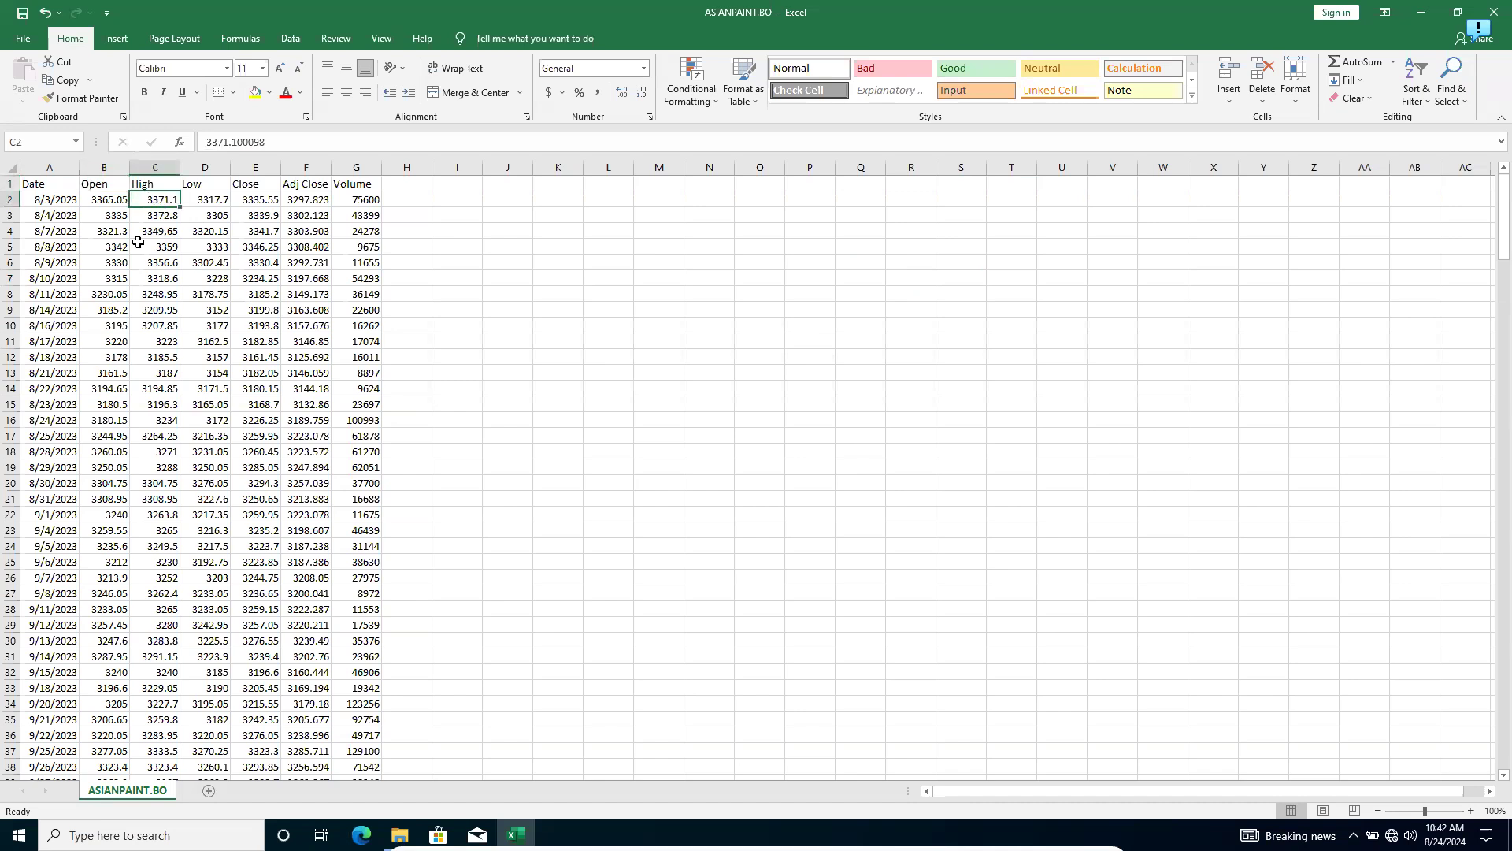
{"action": "left_click", "coordinate": [41, 187]}
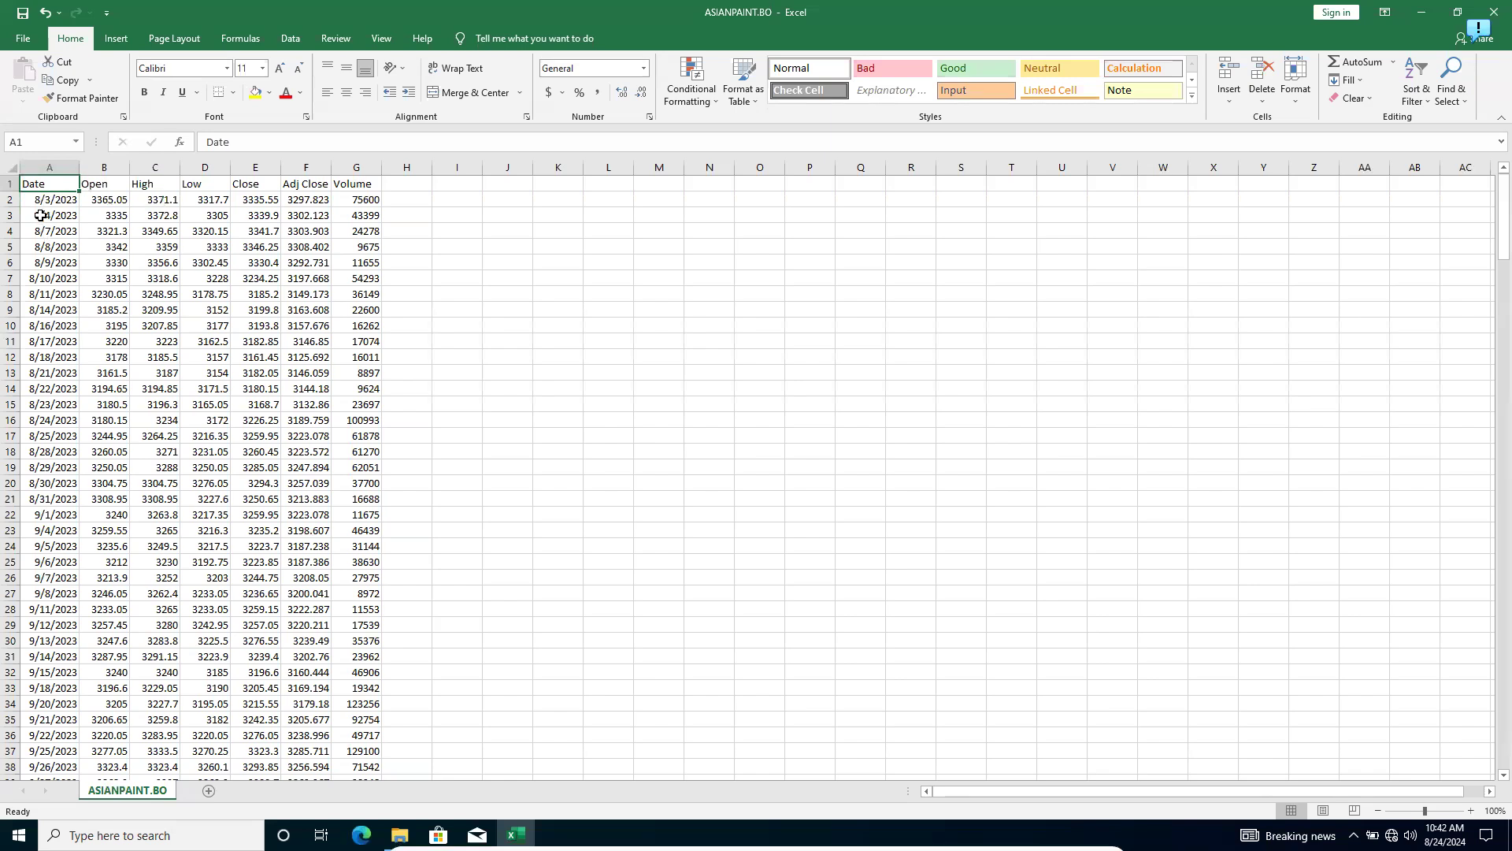
{"action": "left_click", "coordinate": [47, 201]}
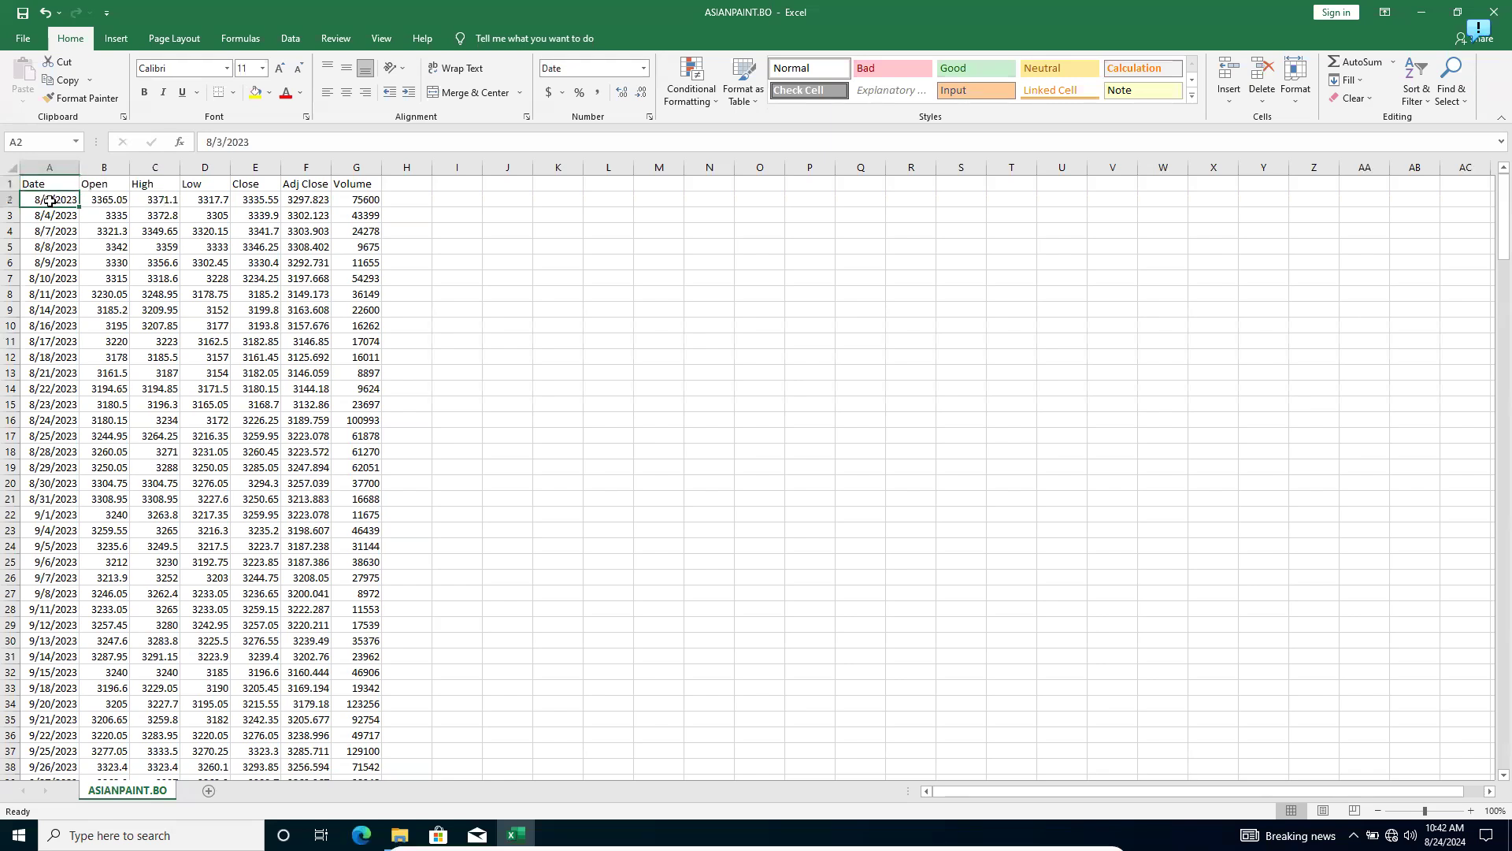
{"action": "scroll", "coordinate": [116, 502], "scroll_direction": "down", "scroll_amount": 16}
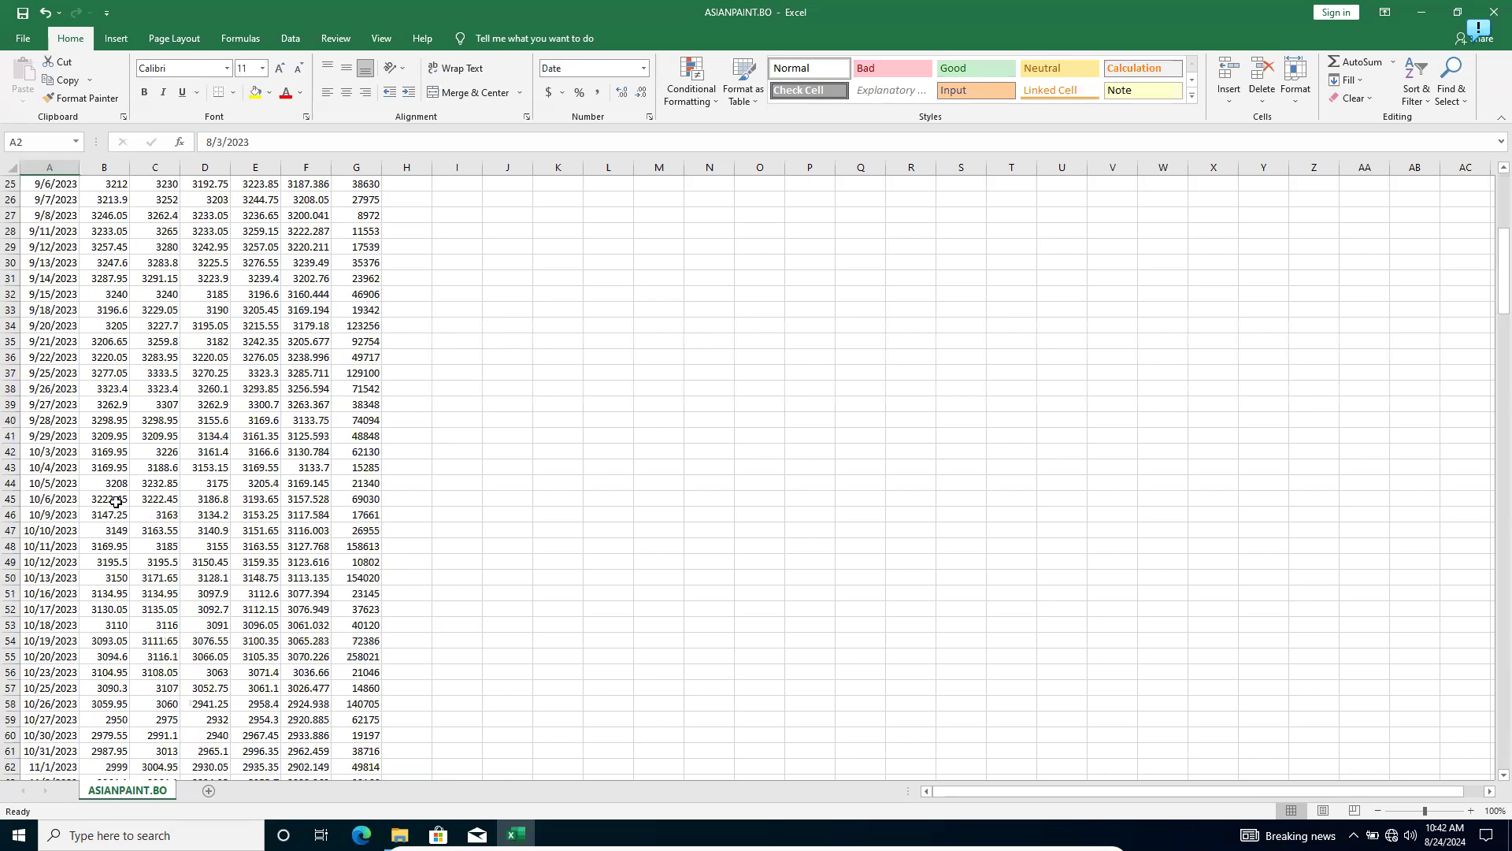
{"action": "scroll", "coordinate": [116, 502], "scroll_direction": "down", "scroll_amount": 20}
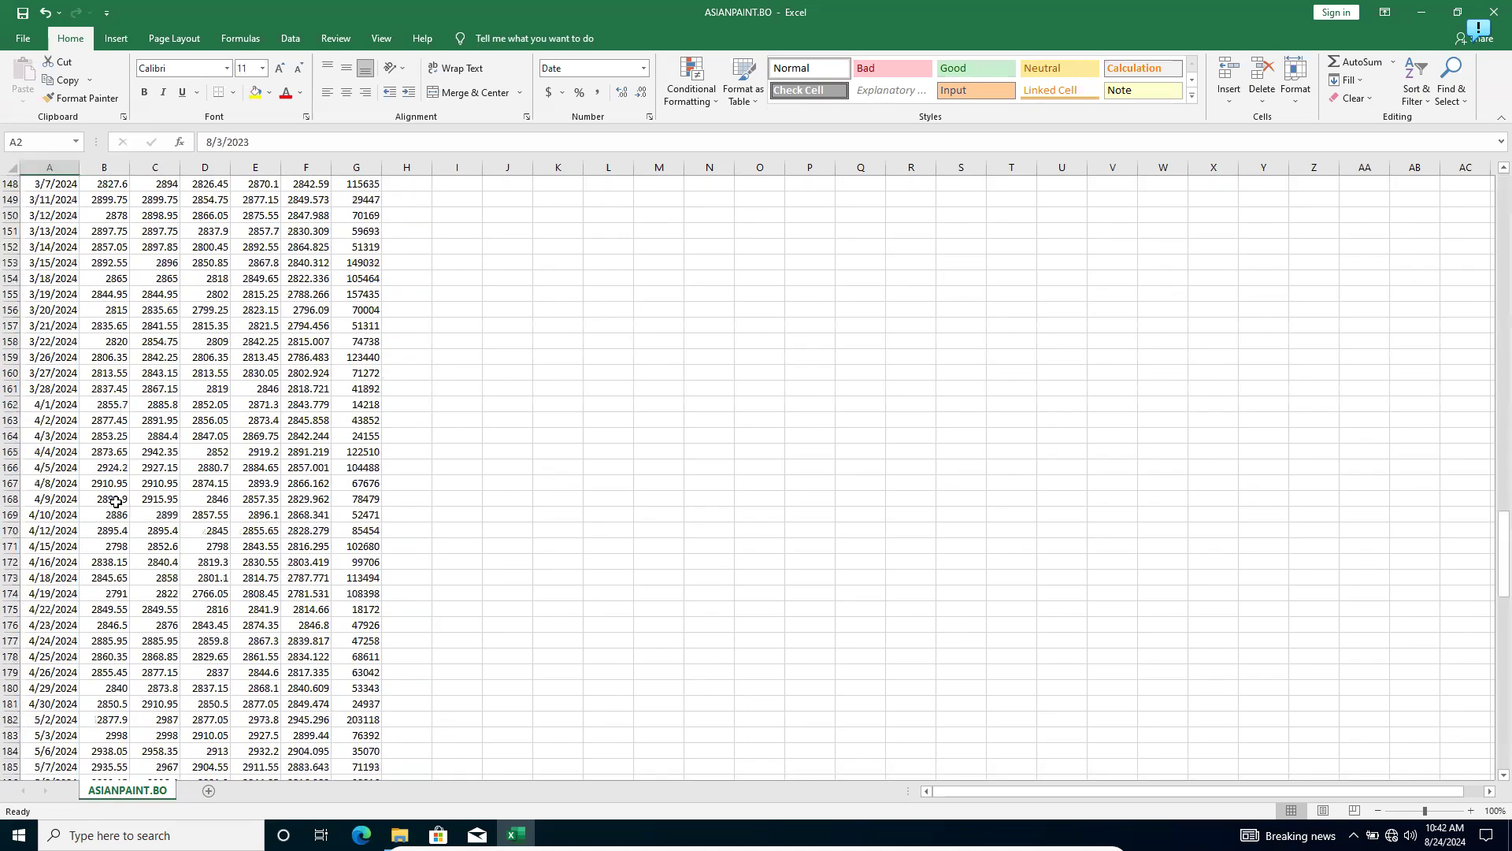
{"action": "scroll", "coordinate": [116, 502], "scroll_direction": "down", "scroll_amount": 20}
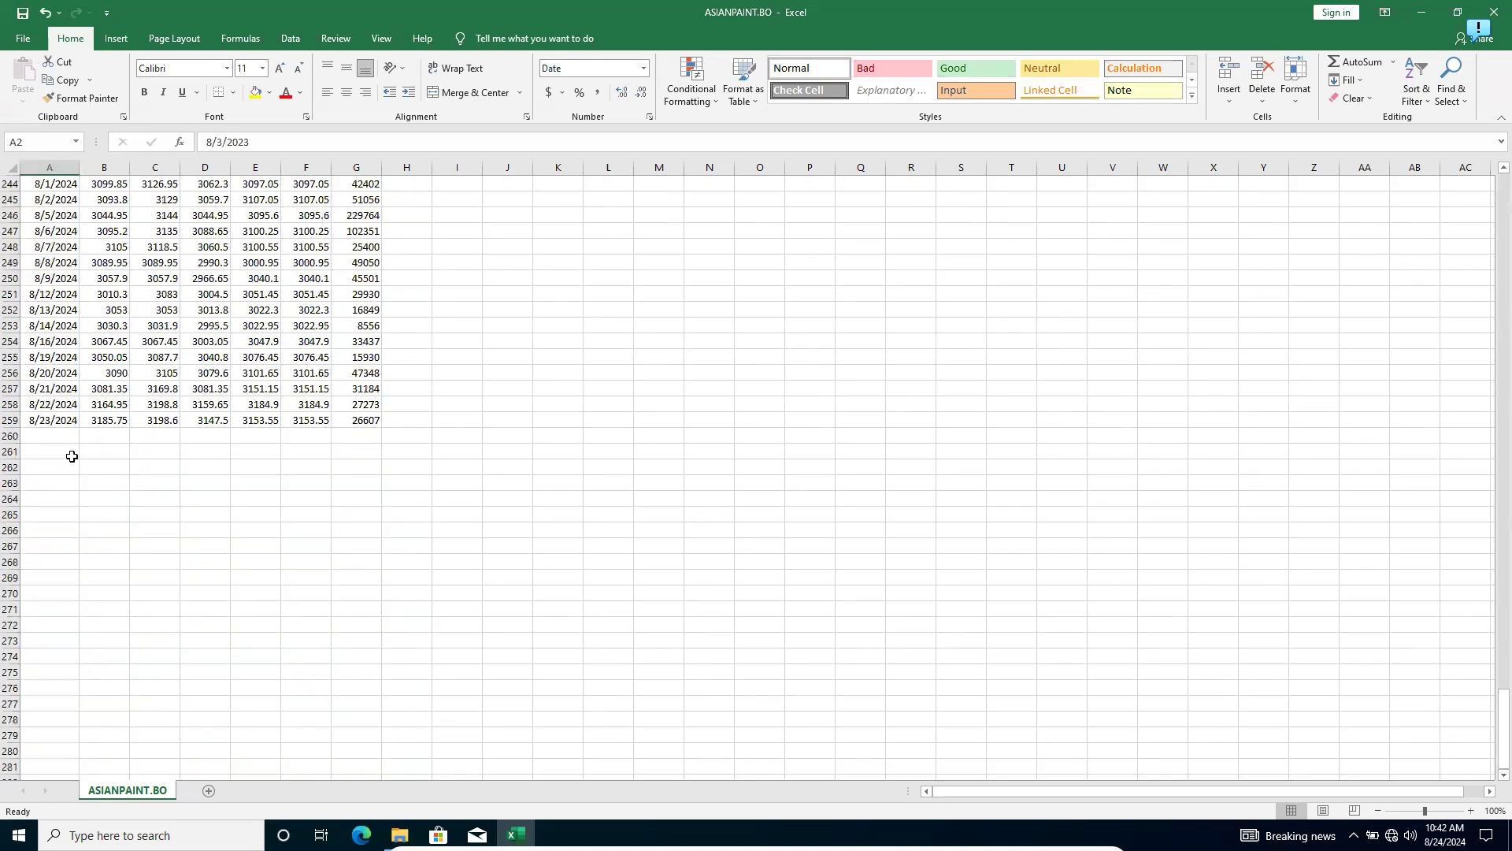
{"action": "scroll", "coordinate": [140, 499], "scroll_direction": "up", "scroll_amount": 20}
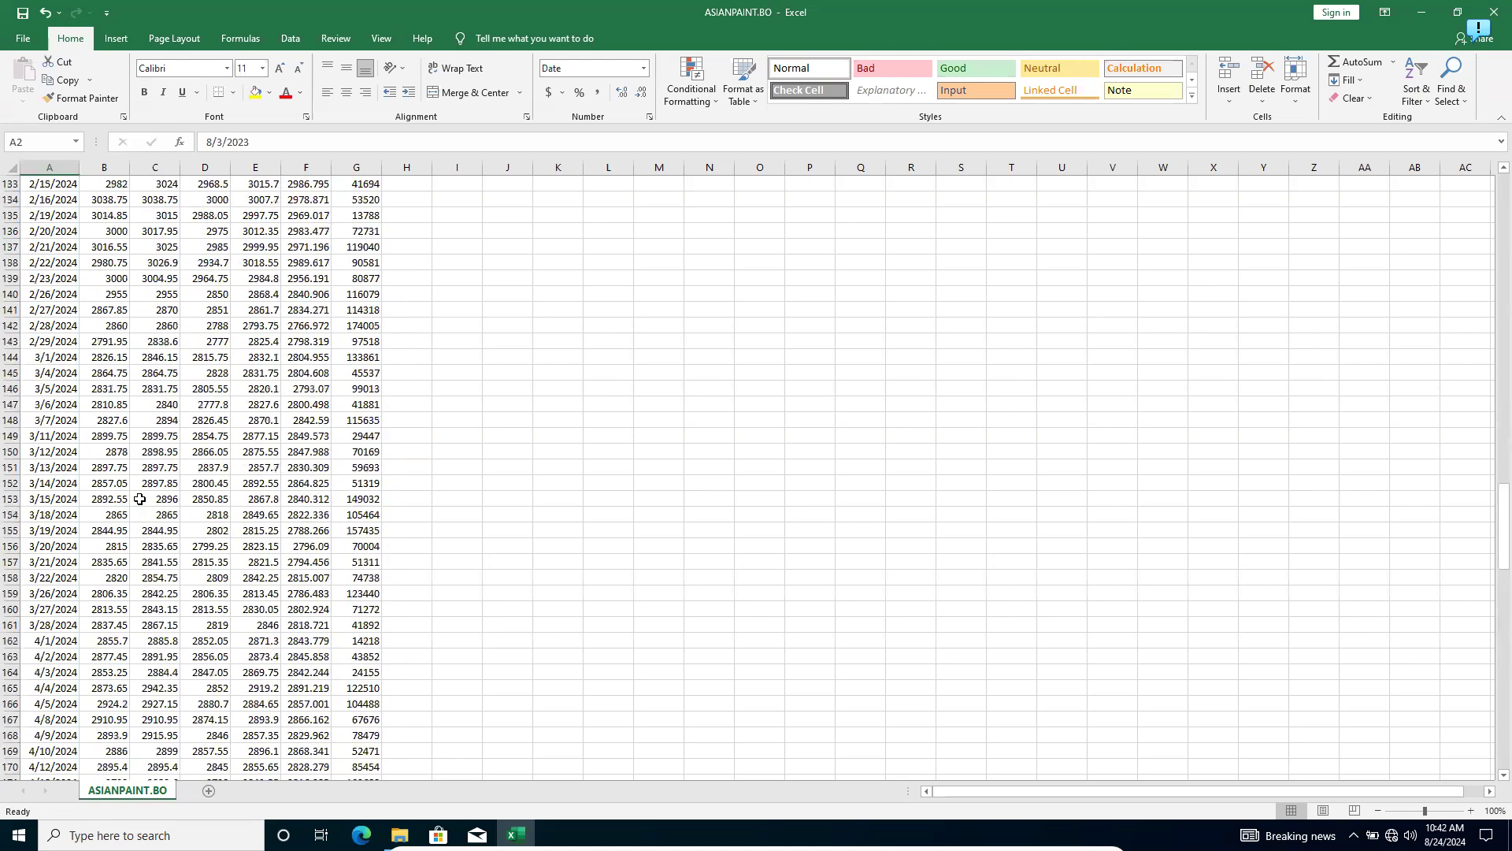
{"action": "scroll", "coordinate": [140, 498], "scroll_direction": "up", "scroll_amount": 20}
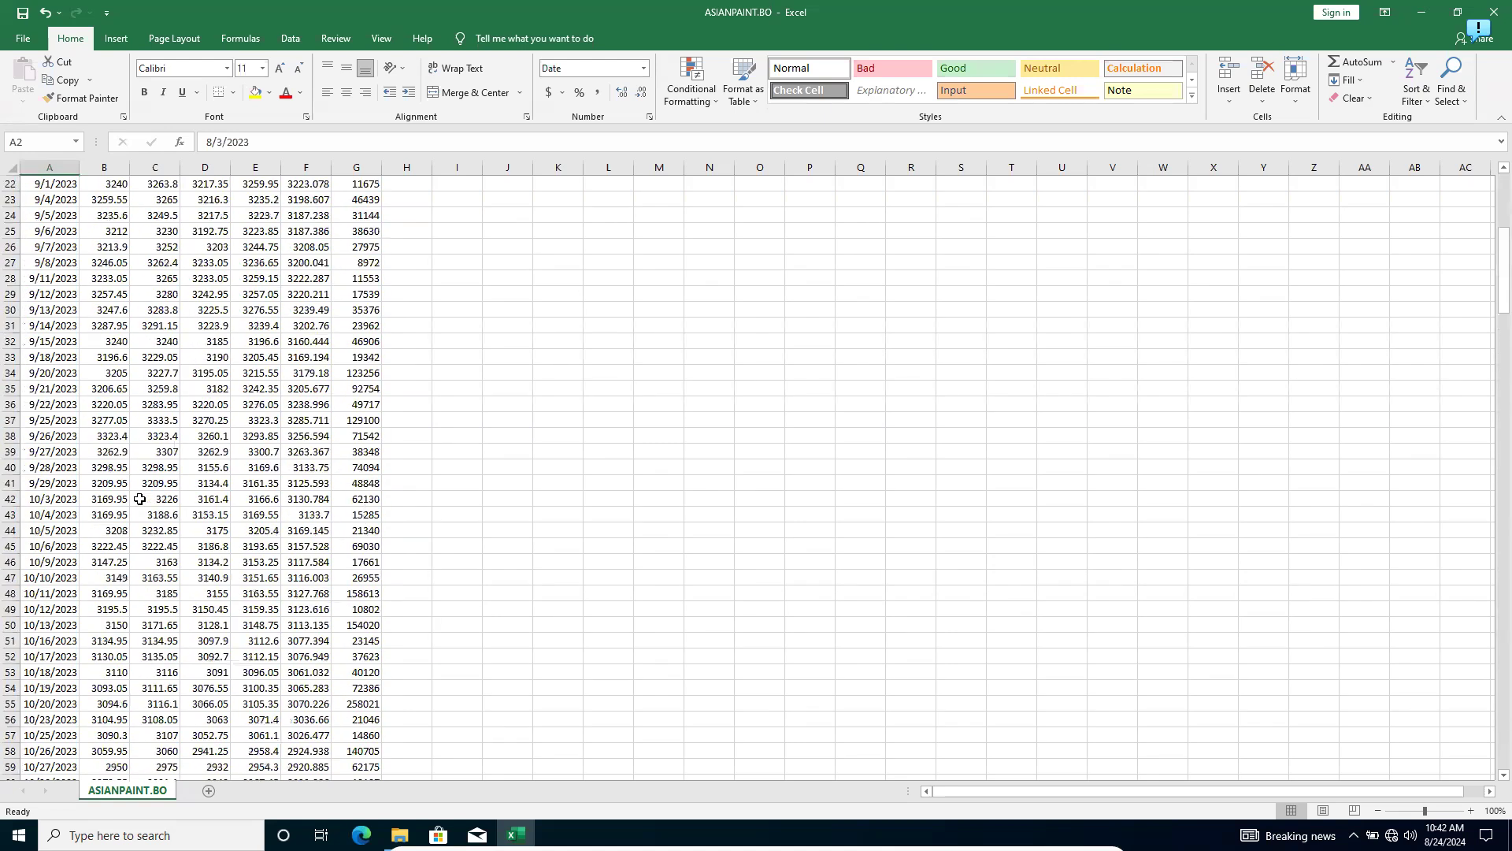
Step: Highlight the top 1 value in the High column with Green Fill with Dark Green Text, and select the highlighted cell
{"action": "left_click", "coordinate": [159, 166]}
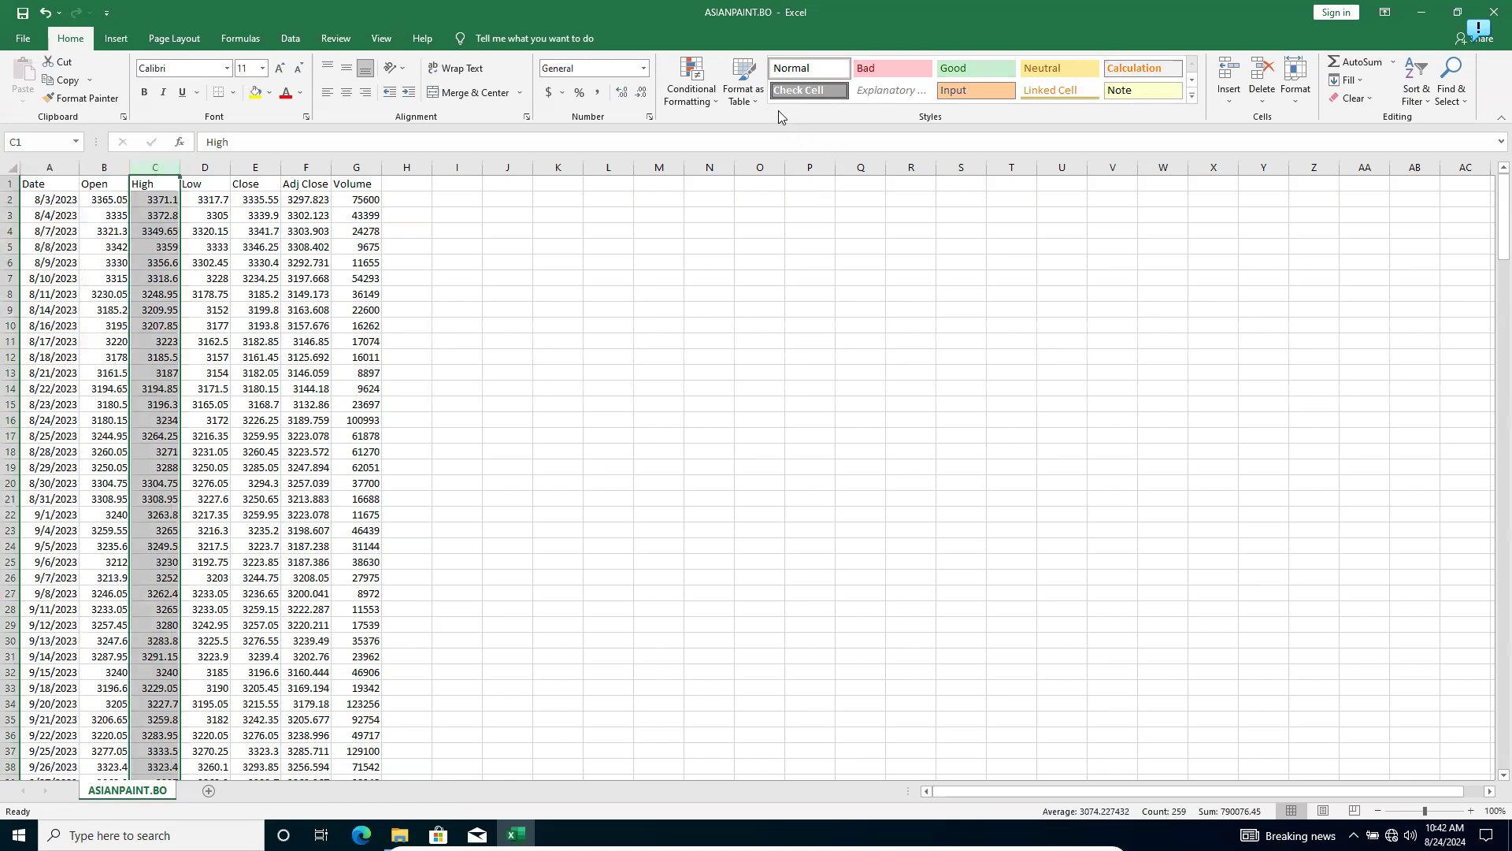
{"action": "left_click", "coordinate": [701, 96]}
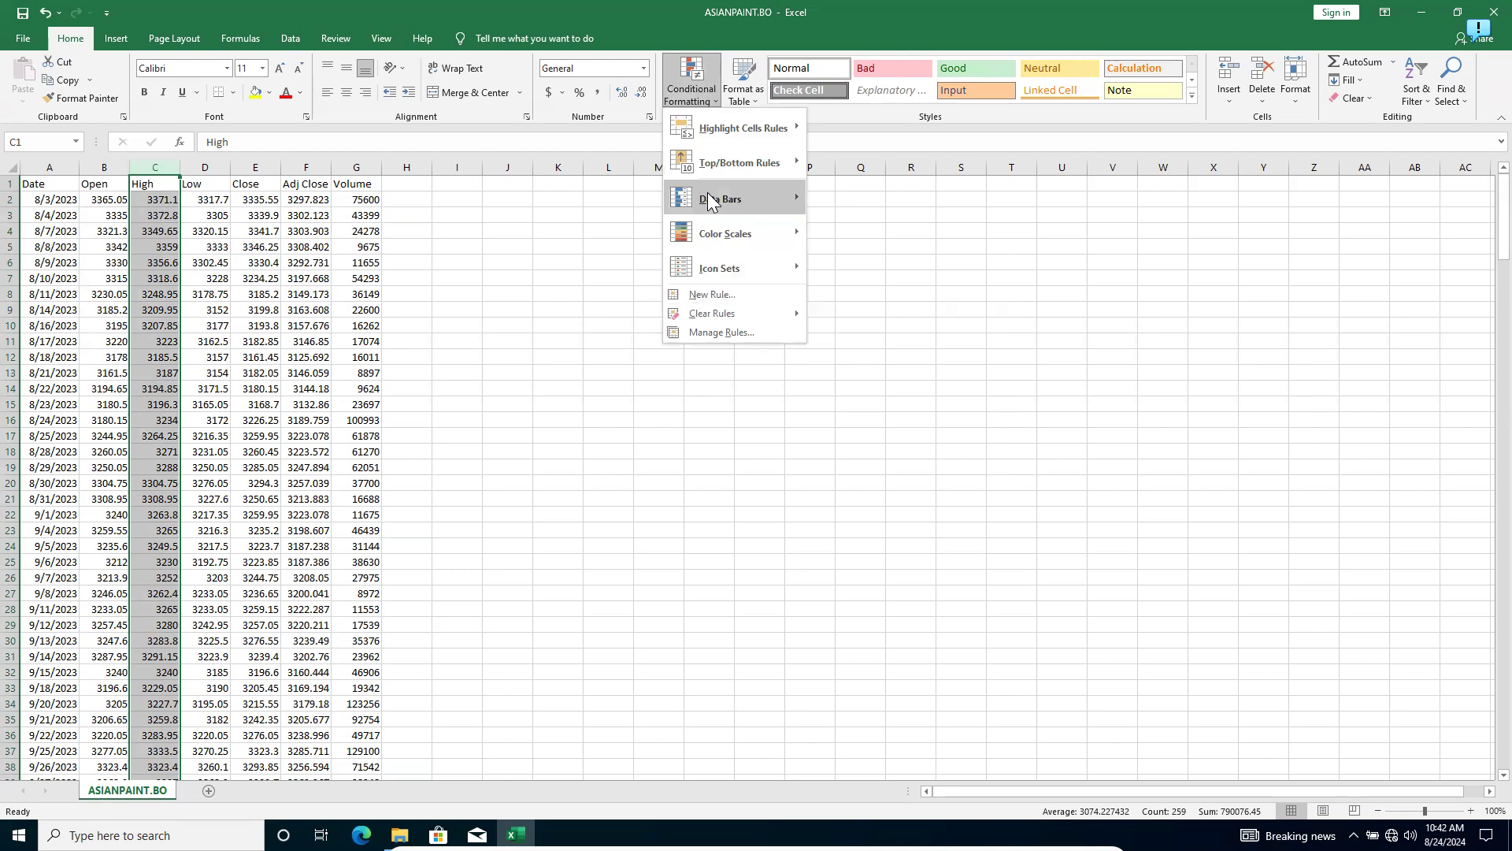
{"action": "mouse_move", "coordinate": [717, 155]}
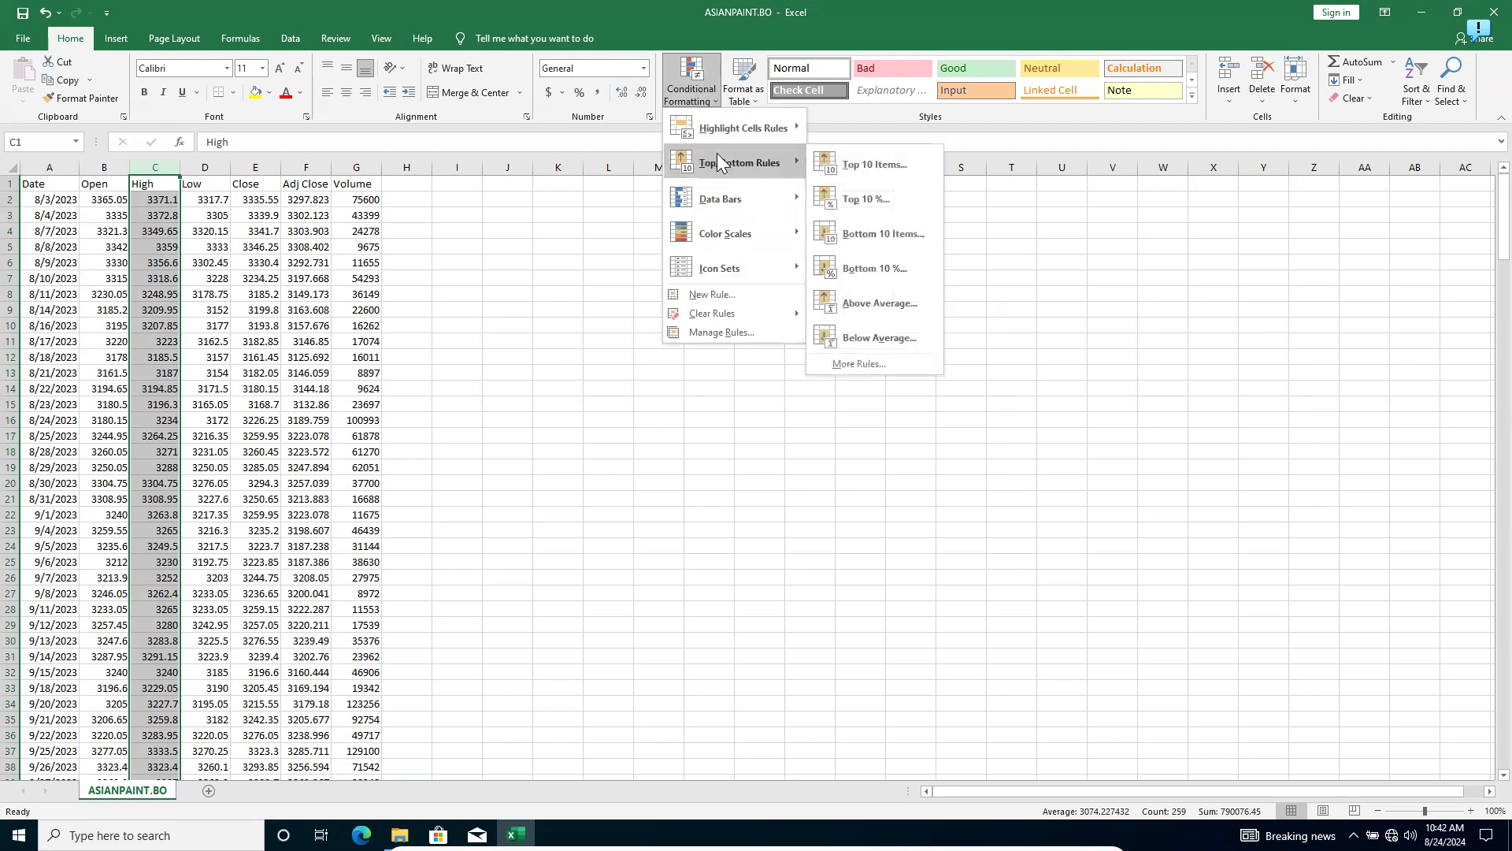
{"action": "left_click", "coordinate": [881, 166]}
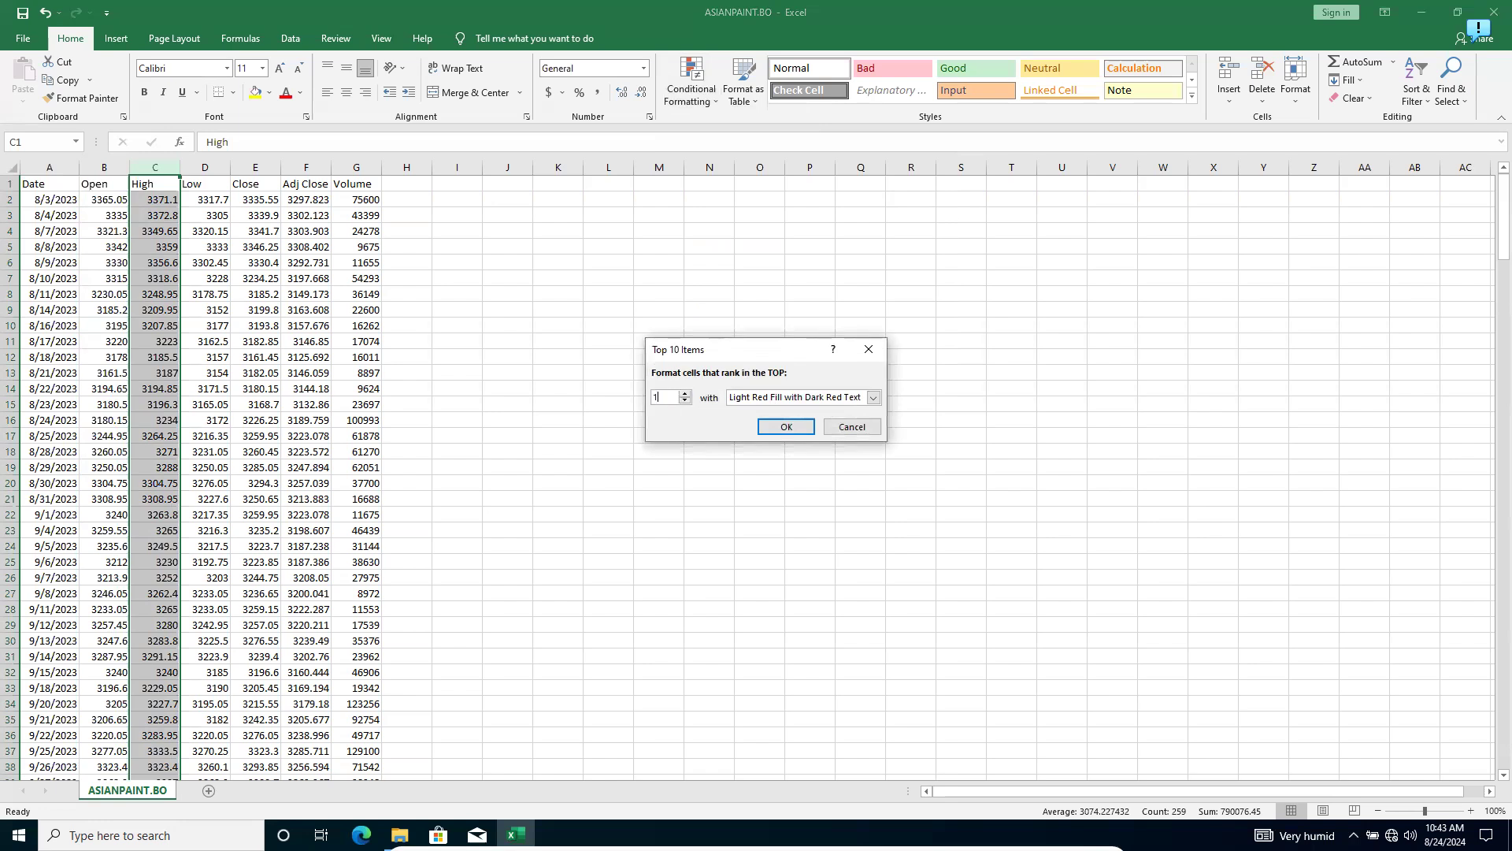
{"action": "left_click", "coordinate": [872, 398]}
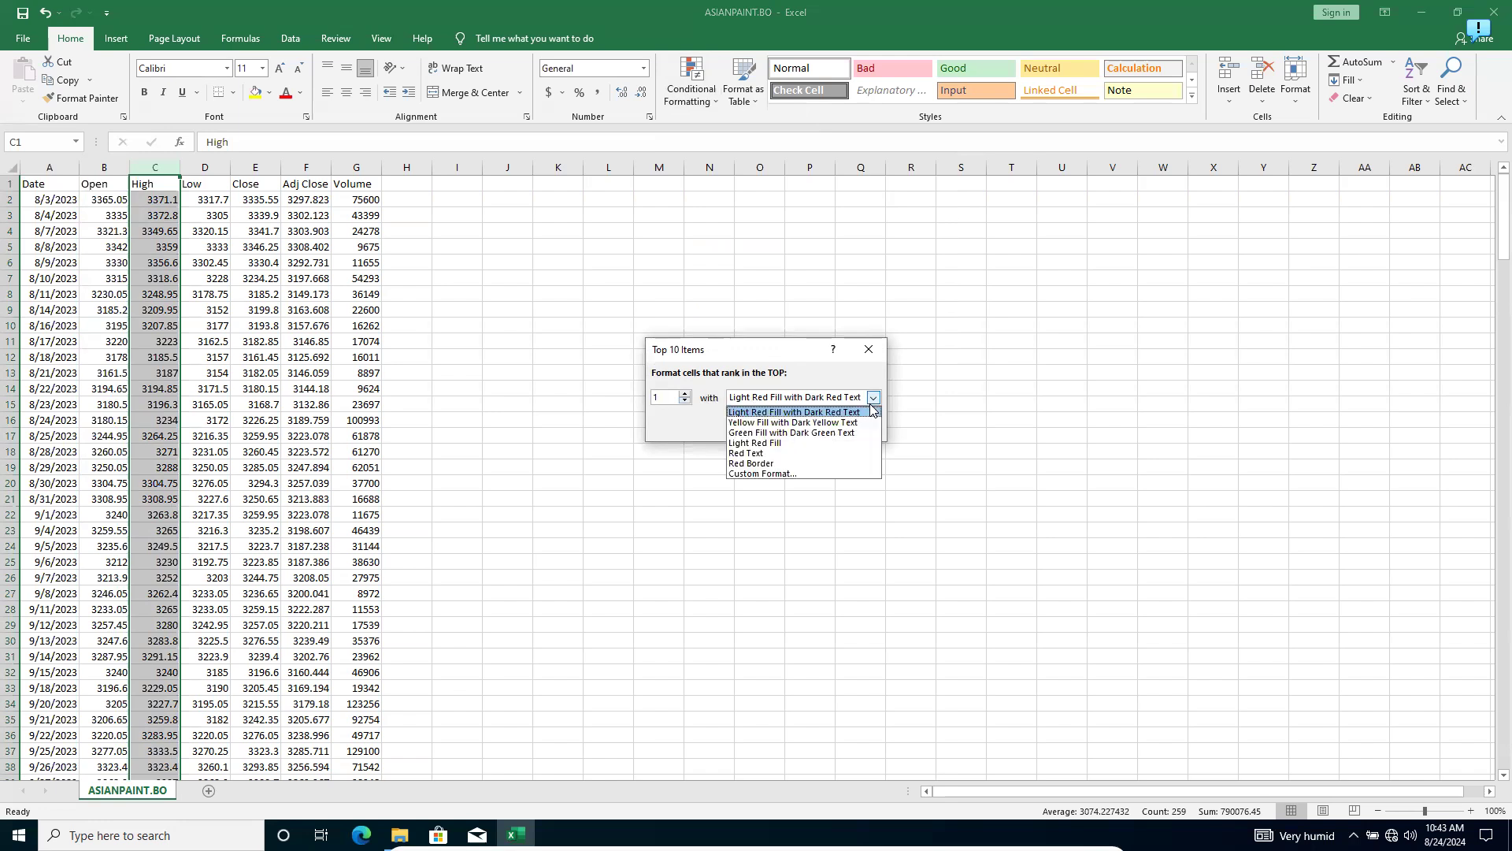
{"action": "left_click", "coordinate": [823, 433]}
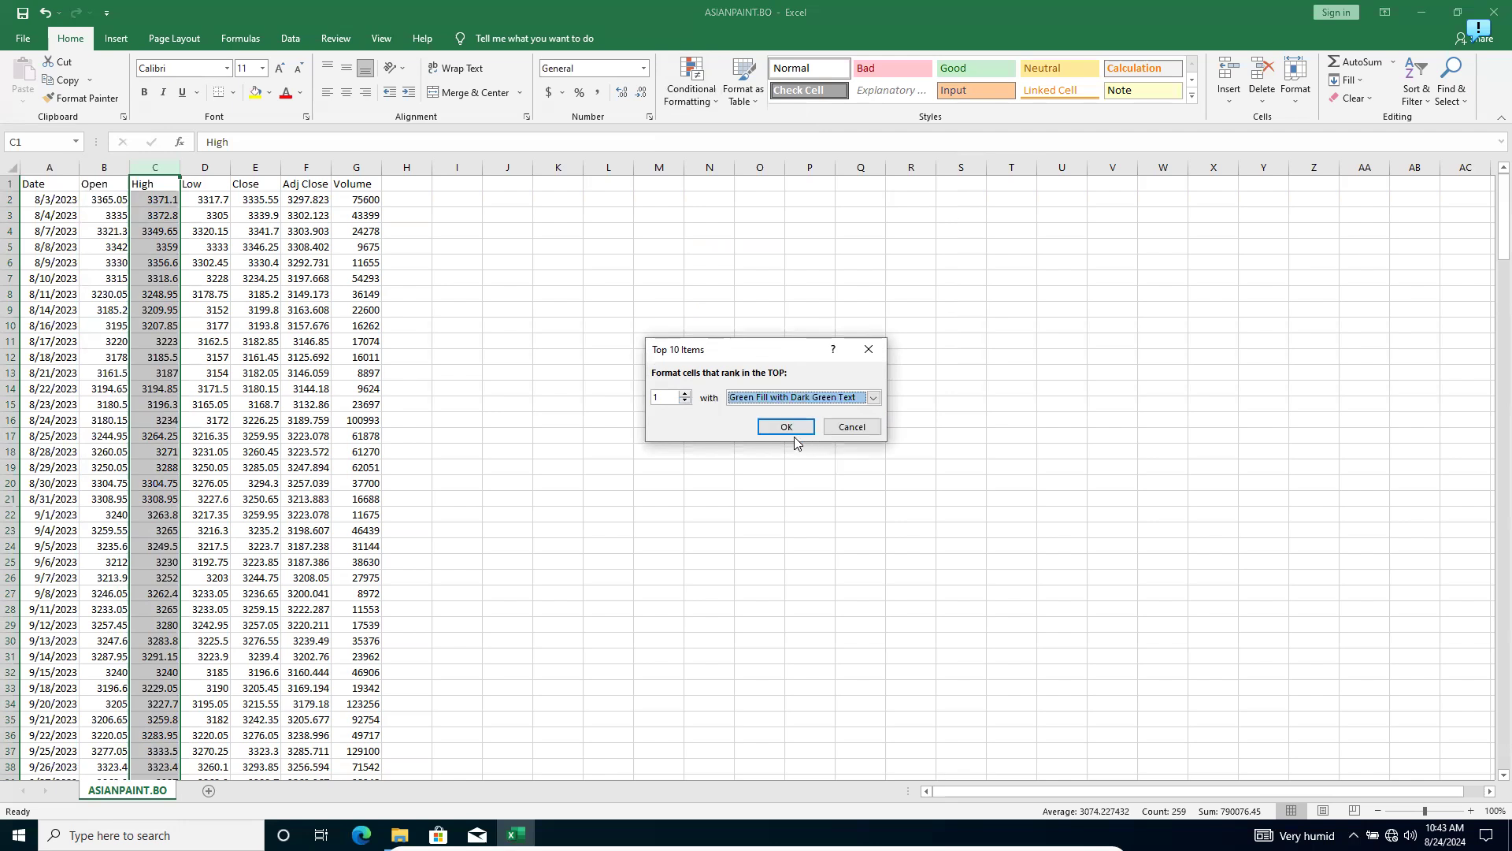
{"action": "left_click", "coordinate": [786, 429]}
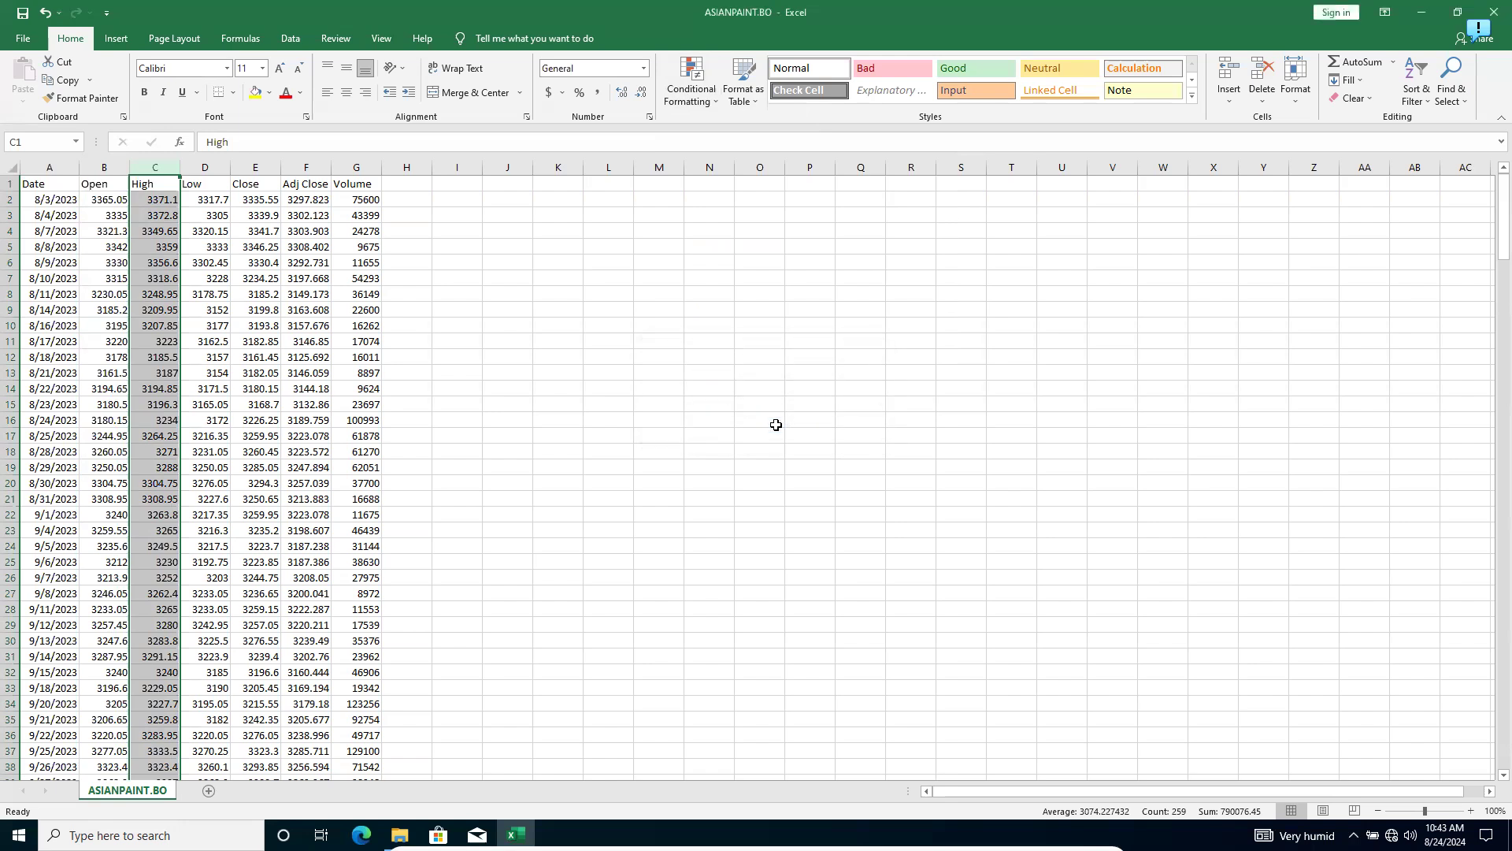
{"action": "scroll", "coordinate": [208, 486], "scroll_direction": "down", "scroll_amount": 20}
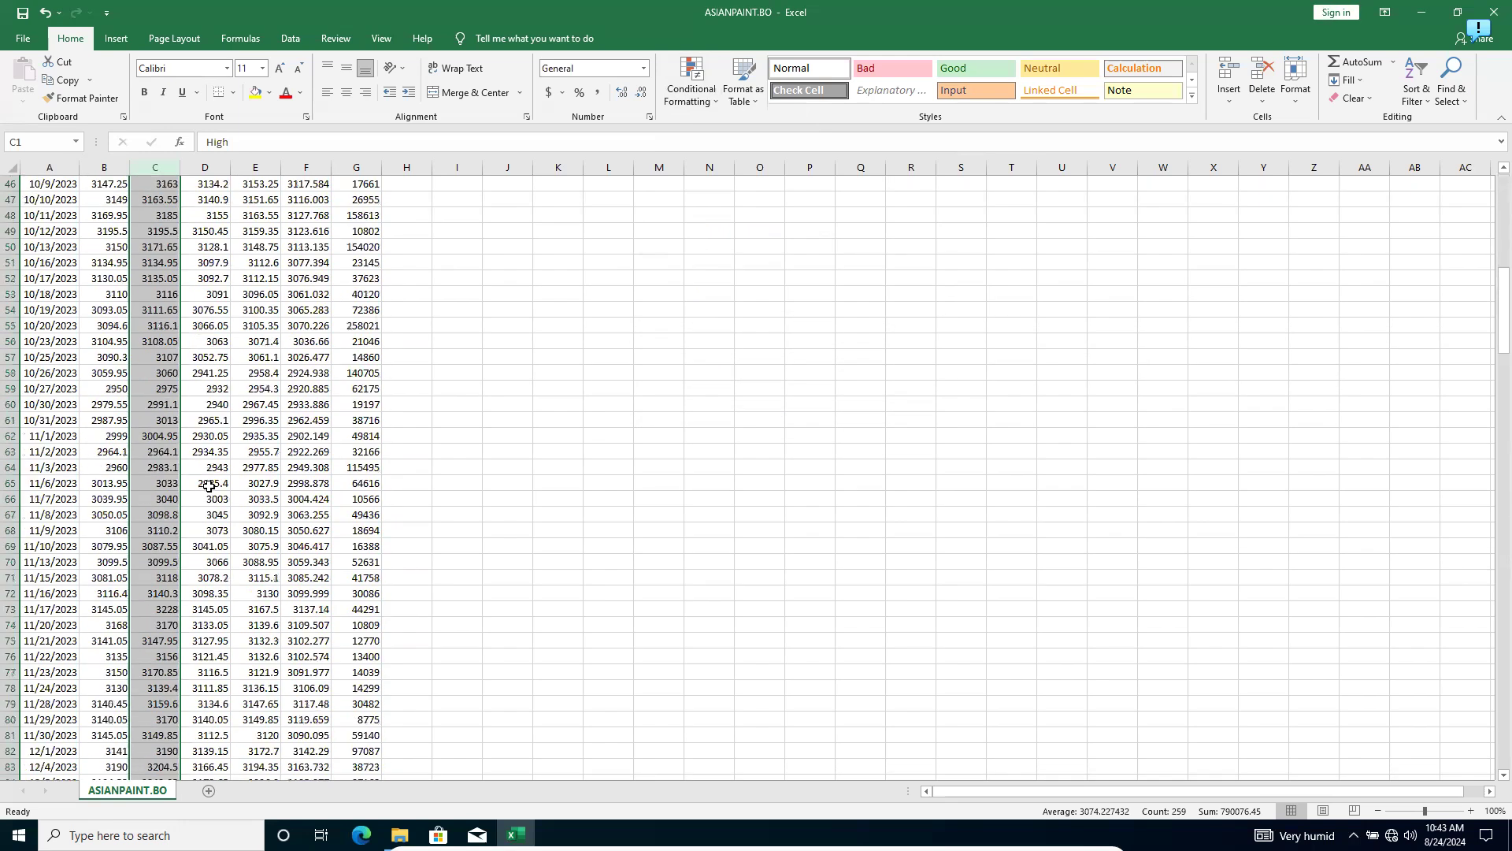
{"action": "scroll", "coordinate": [209, 486], "scroll_direction": "down", "scroll_amount": 5}
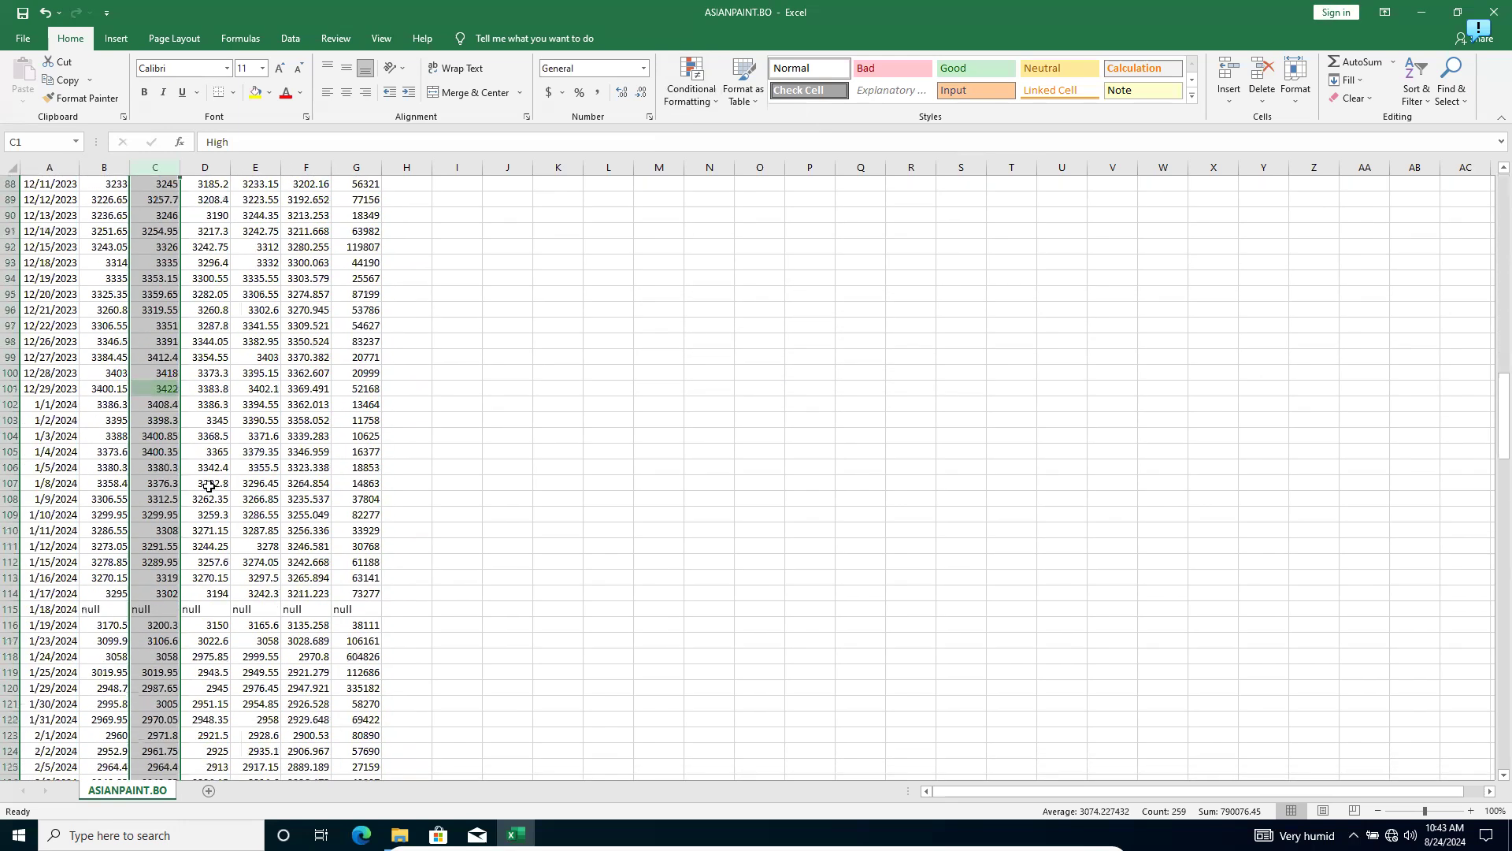
{"action": "left_click", "coordinate": [152, 392]}
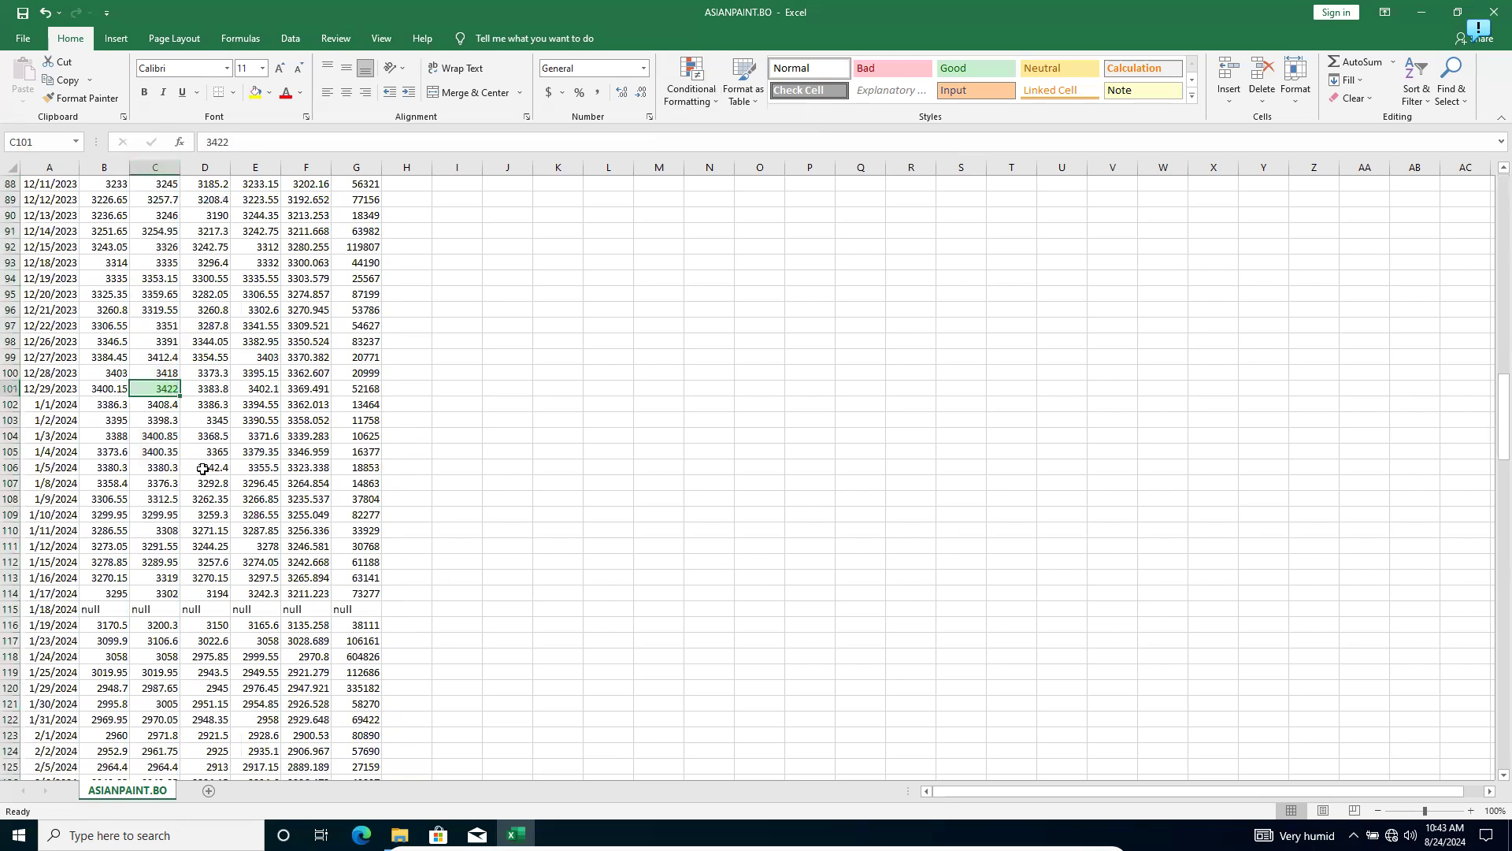
Step: Highlight the bottom 1 value in the Low column with Light Red Fill with Dark Red Text, and select the highlighted cell
{"action": "scroll", "coordinate": [204, 468], "scroll_direction": "up", "scroll_amount": 6}
{"action": "scroll", "coordinate": [203, 469], "scroll_direction": "up", "scroll_amount": 20}
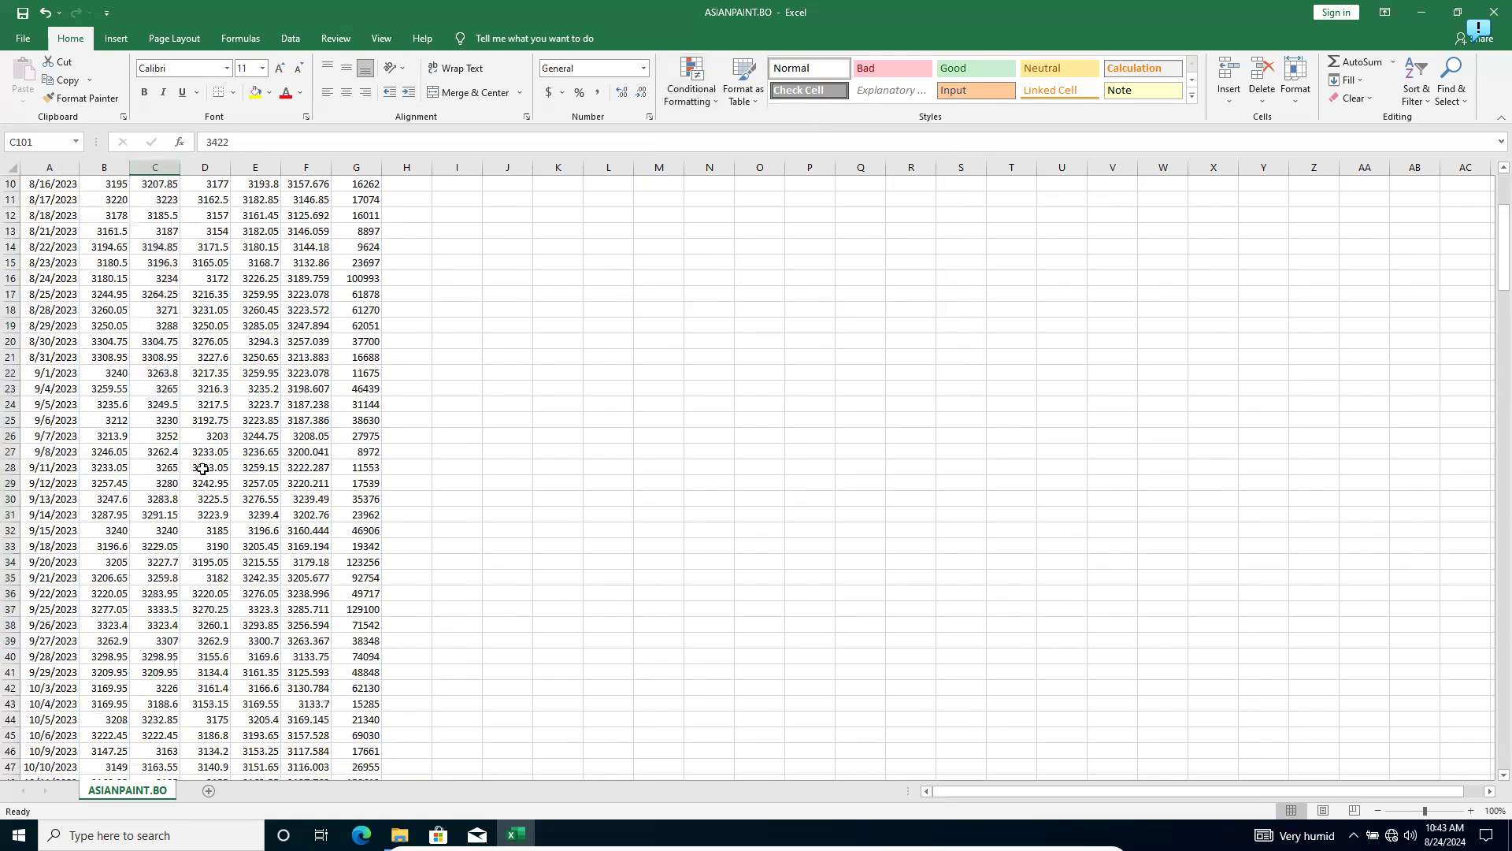
{"action": "left_click", "coordinate": [212, 169]}
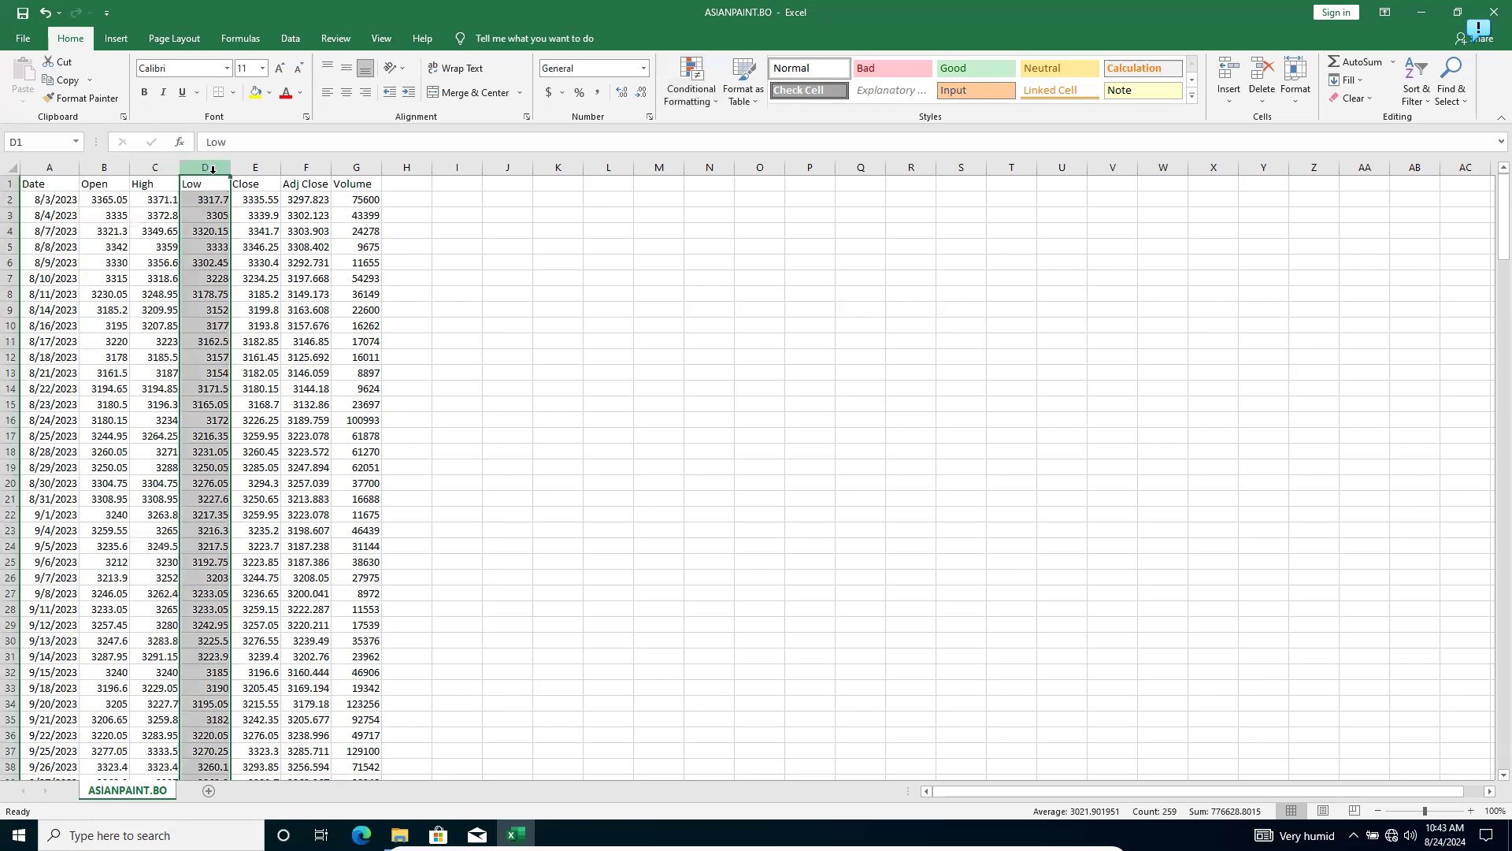
{"action": "left_click", "coordinate": [687, 97]}
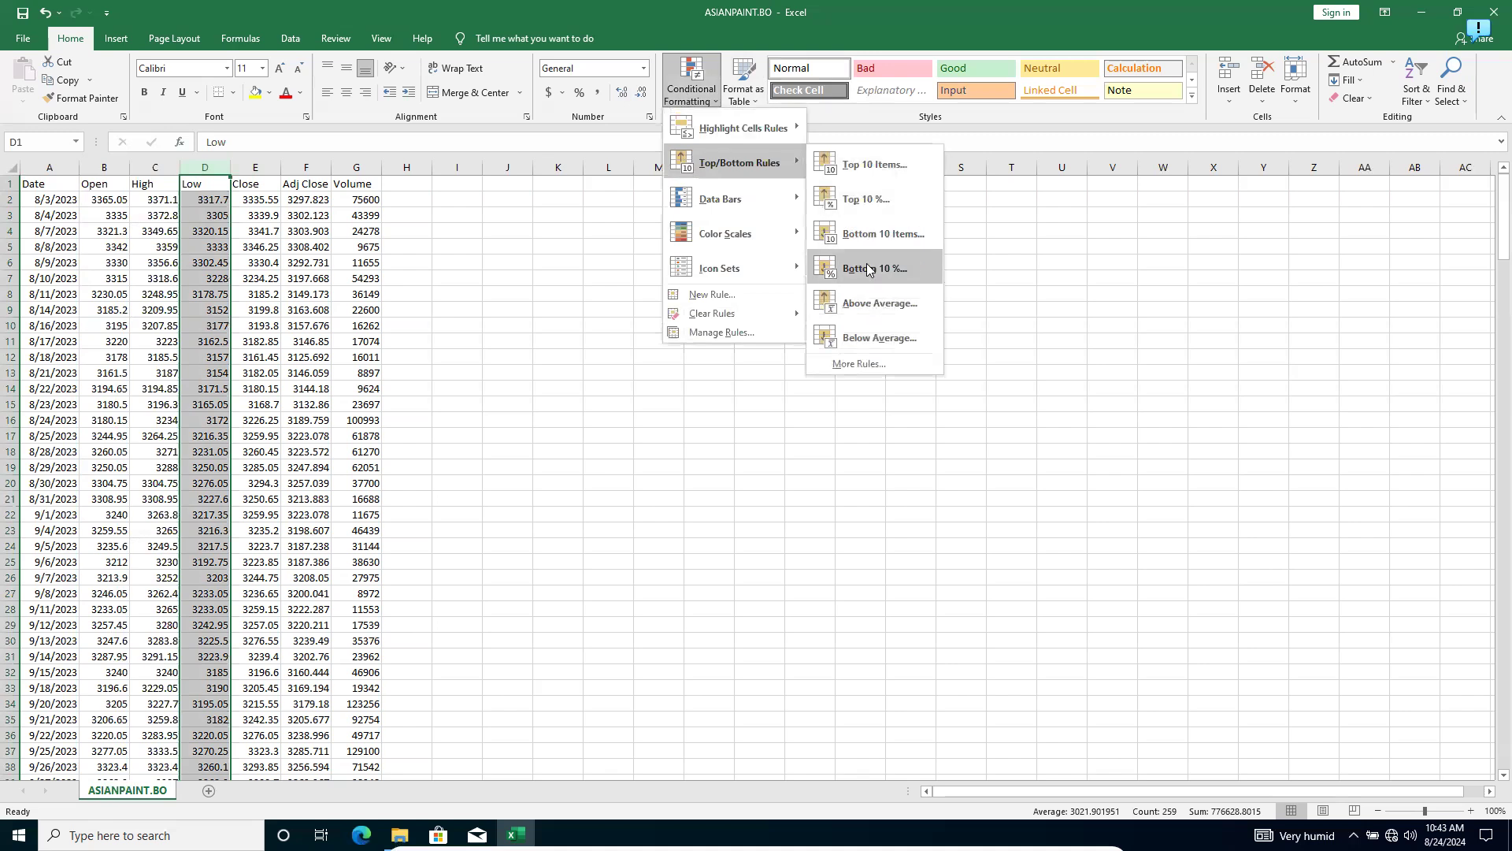
{"action": "left_click", "coordinate": [873, 234]}
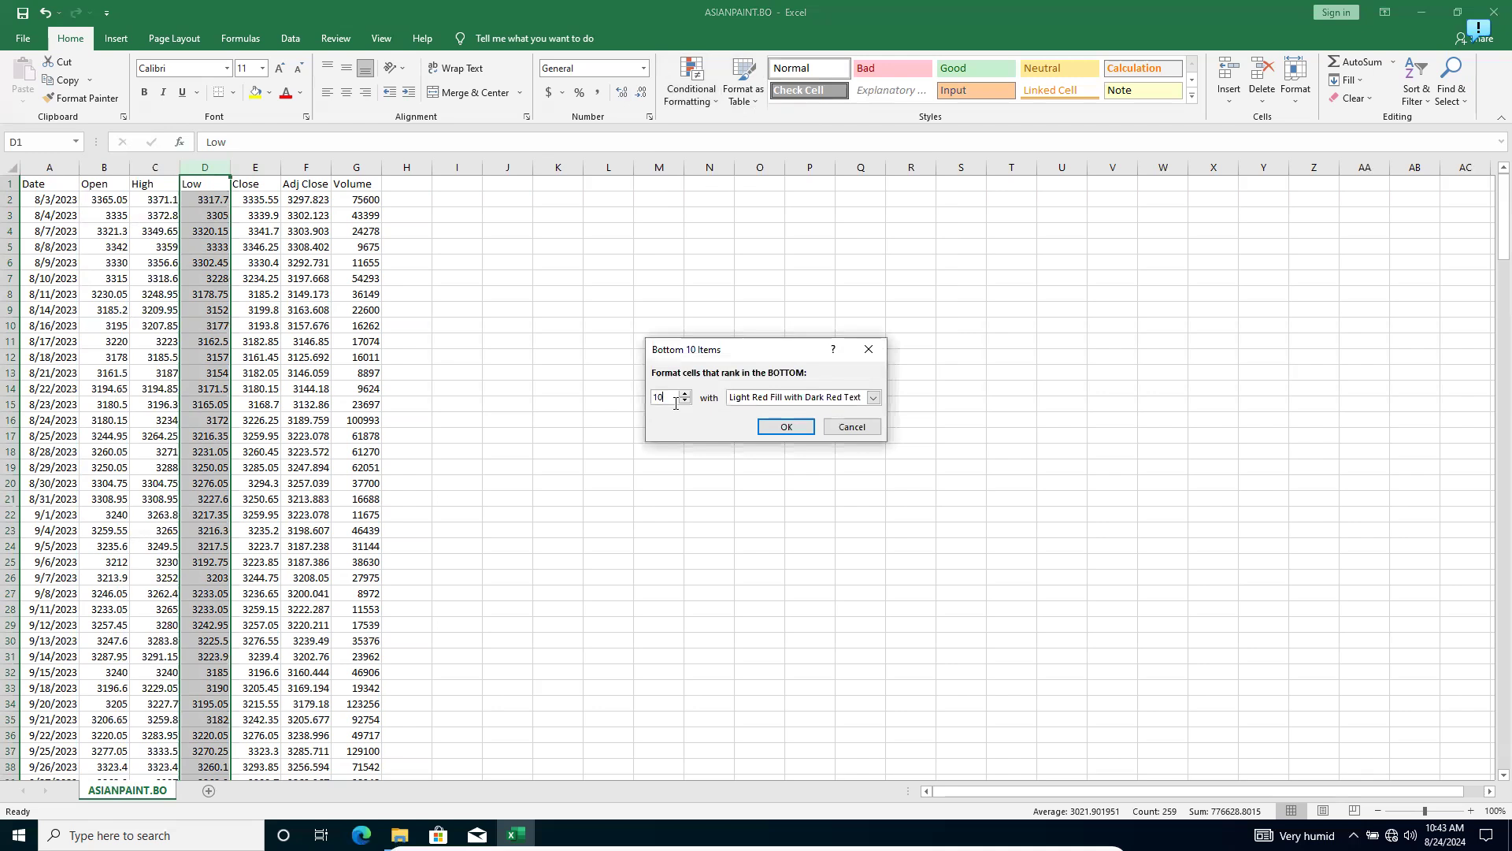
{"action": "key", "text": "BackSpace"}
{"action": "left_click", "coordinate": [771, 428]}
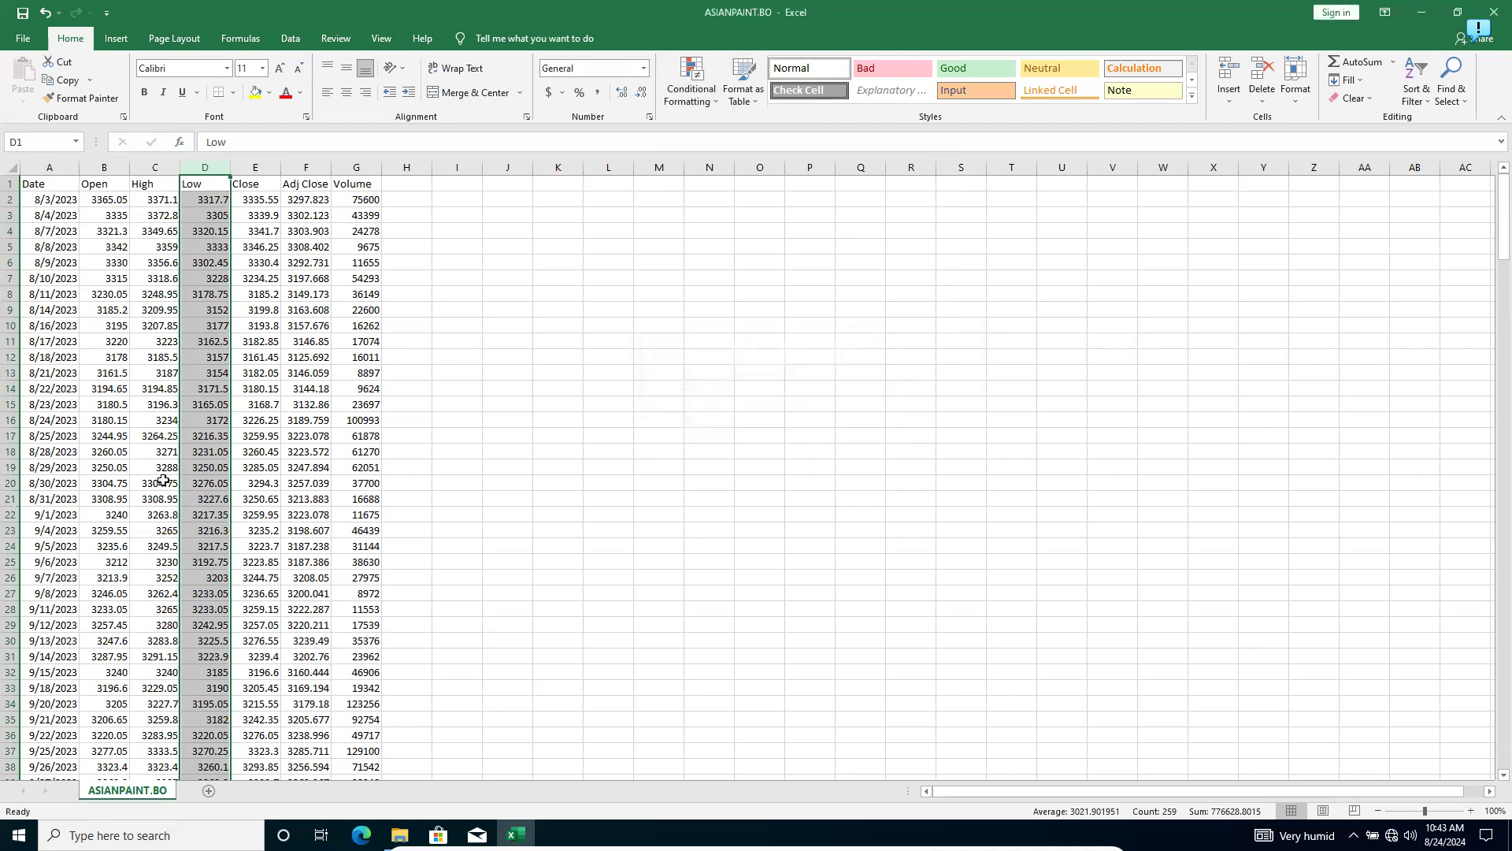
{"action": "scroll", "coordinate": [249, 579], "scroll_direction": "down", "scroll_amount": 19}
{"action": "scroll", "coordinate": [249, 579], "scroll_direction": "down", "scroll_amount": 17}
{"action": "scroll", "coordinate": [249, 579], "scroll_direction": "down", "scroll_amount": 18}
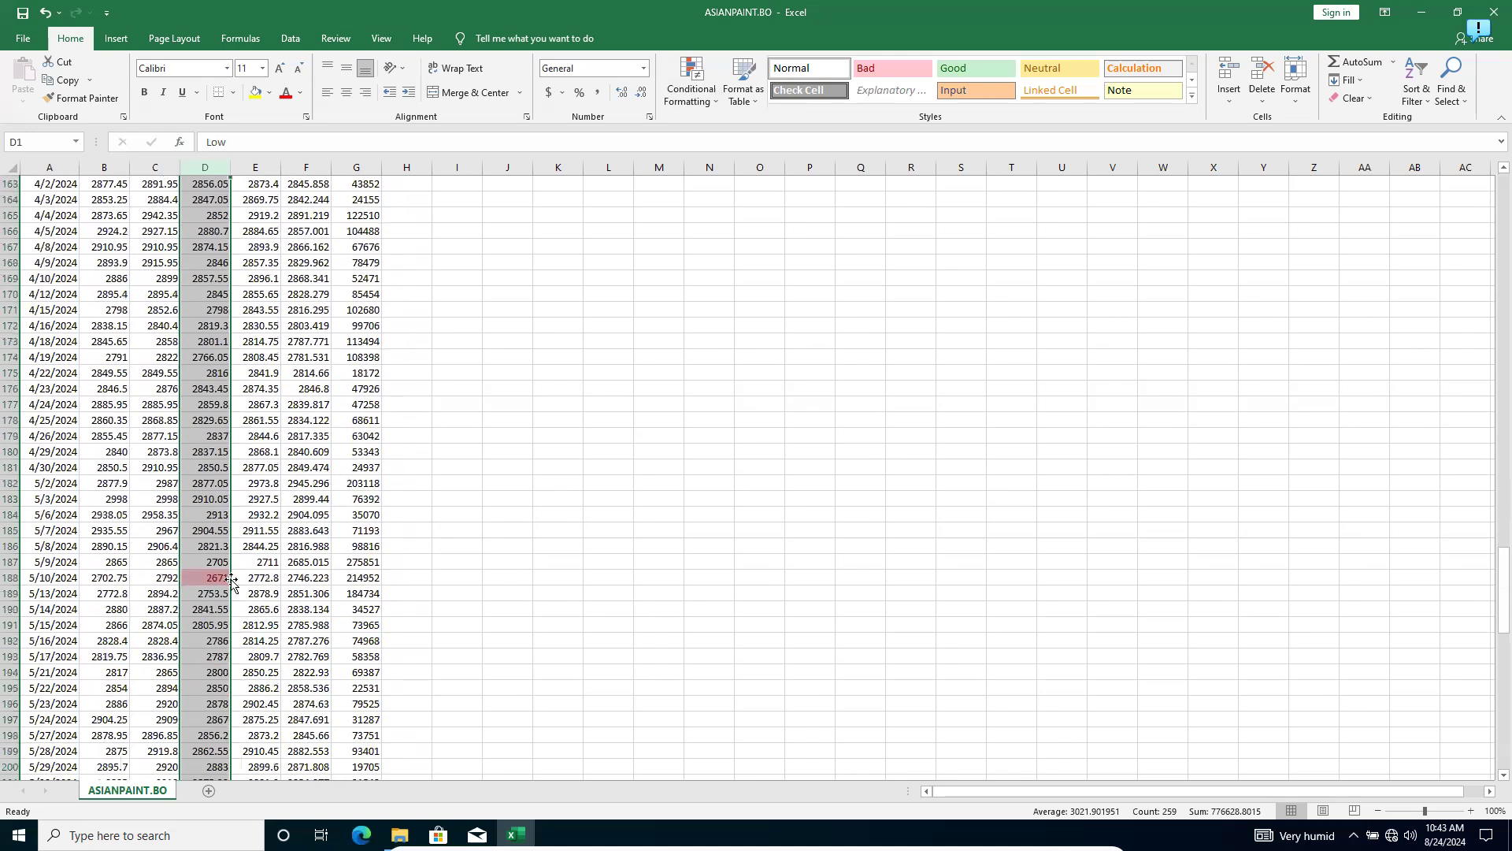
{"action": "left_click", "coordinate": [210, 577]}
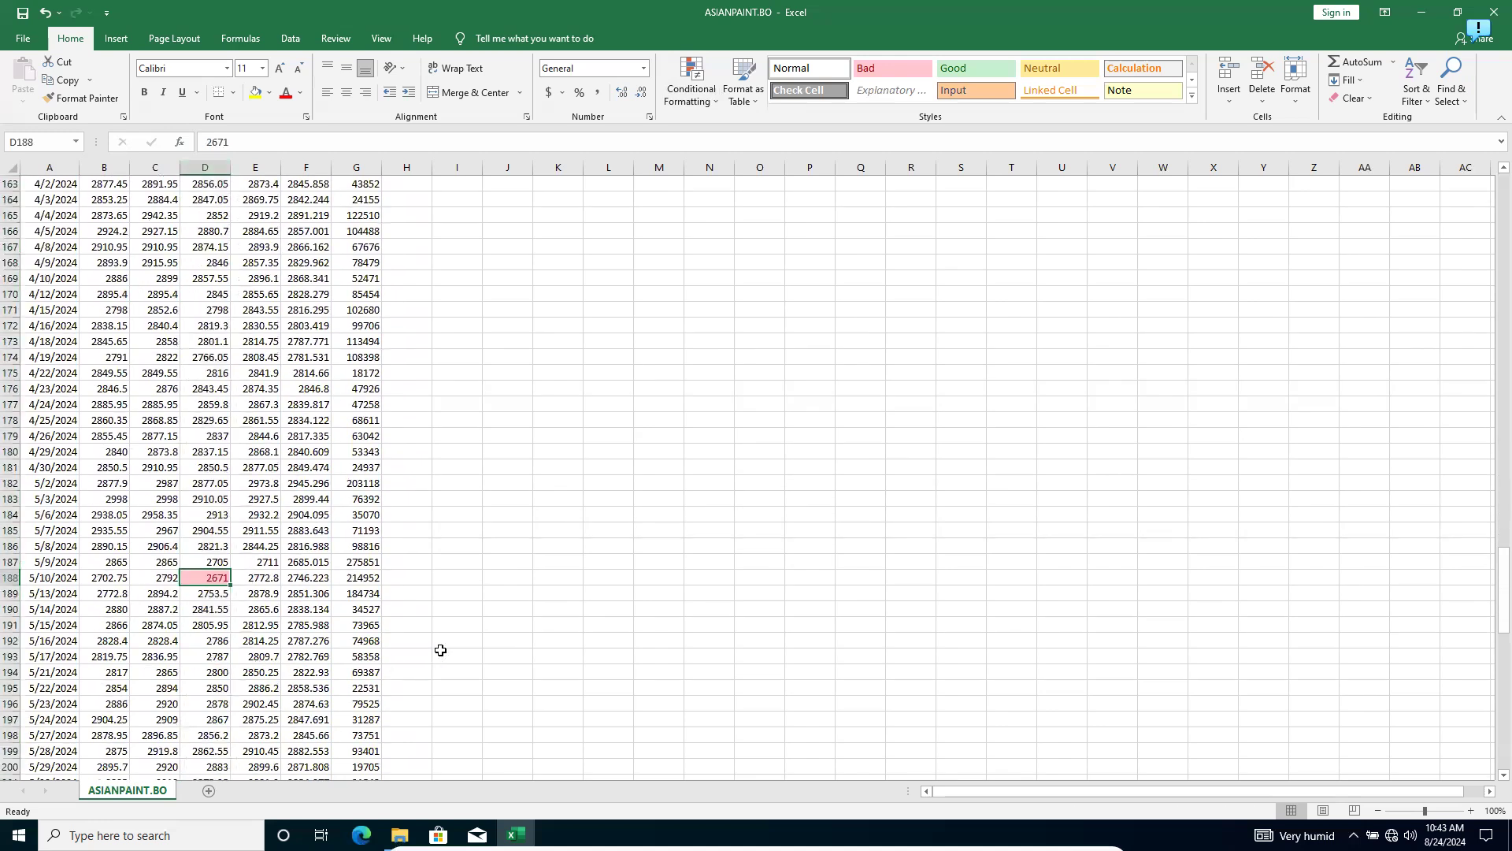
Step: Apply green gradient-fill data bars to the whole High column with conditional formatting
{"action": "scroll", "coordinate": [440, 650], "scroll_direction": "up", "scroll_amount": 20}
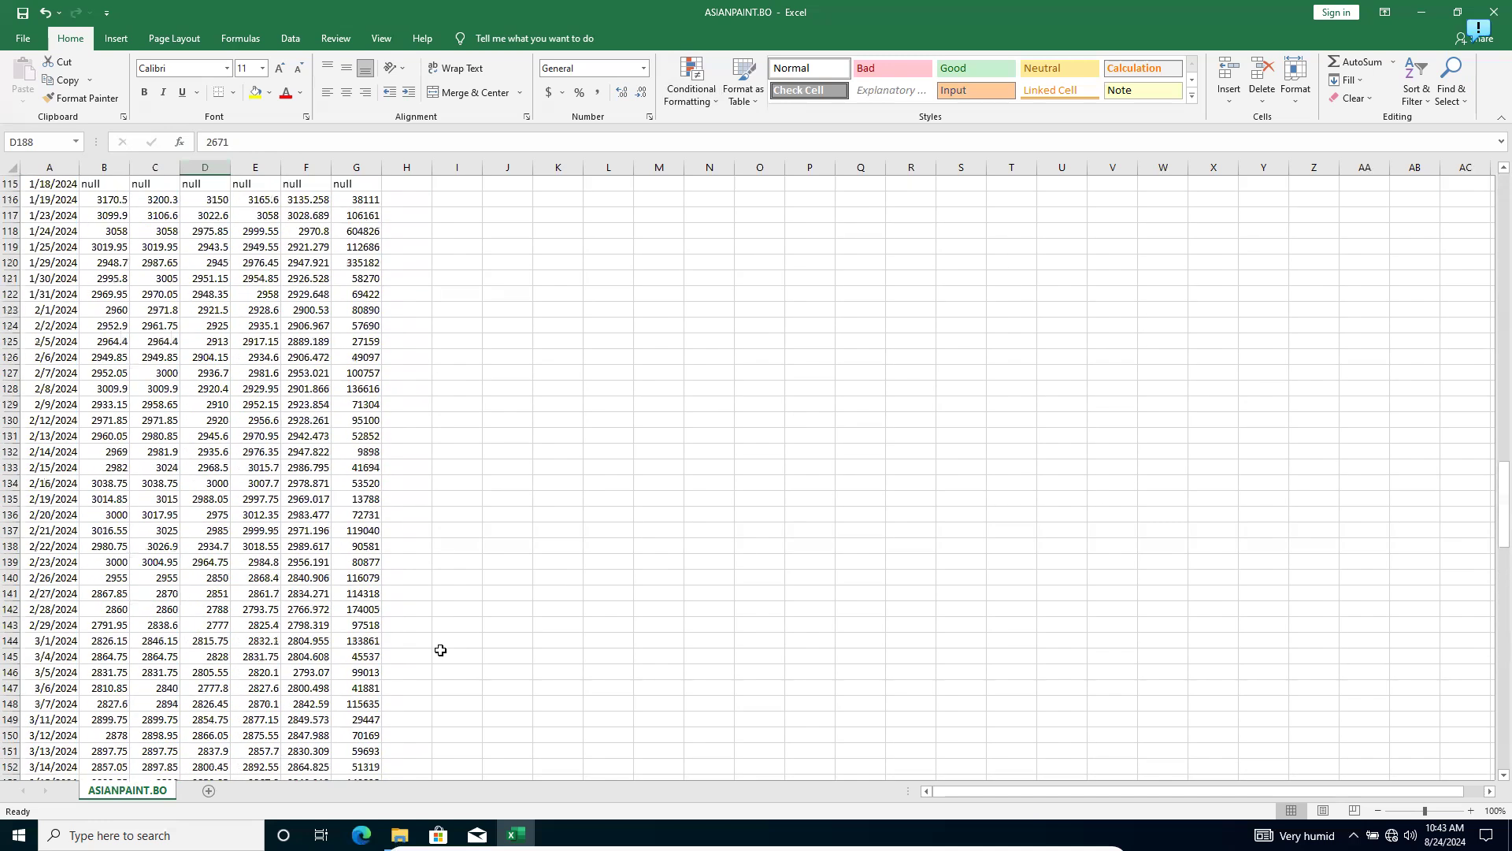
{"action": "scroll", "coordinate": [441, 650], "scroll_direction": "up", "scroll_amount": 20}
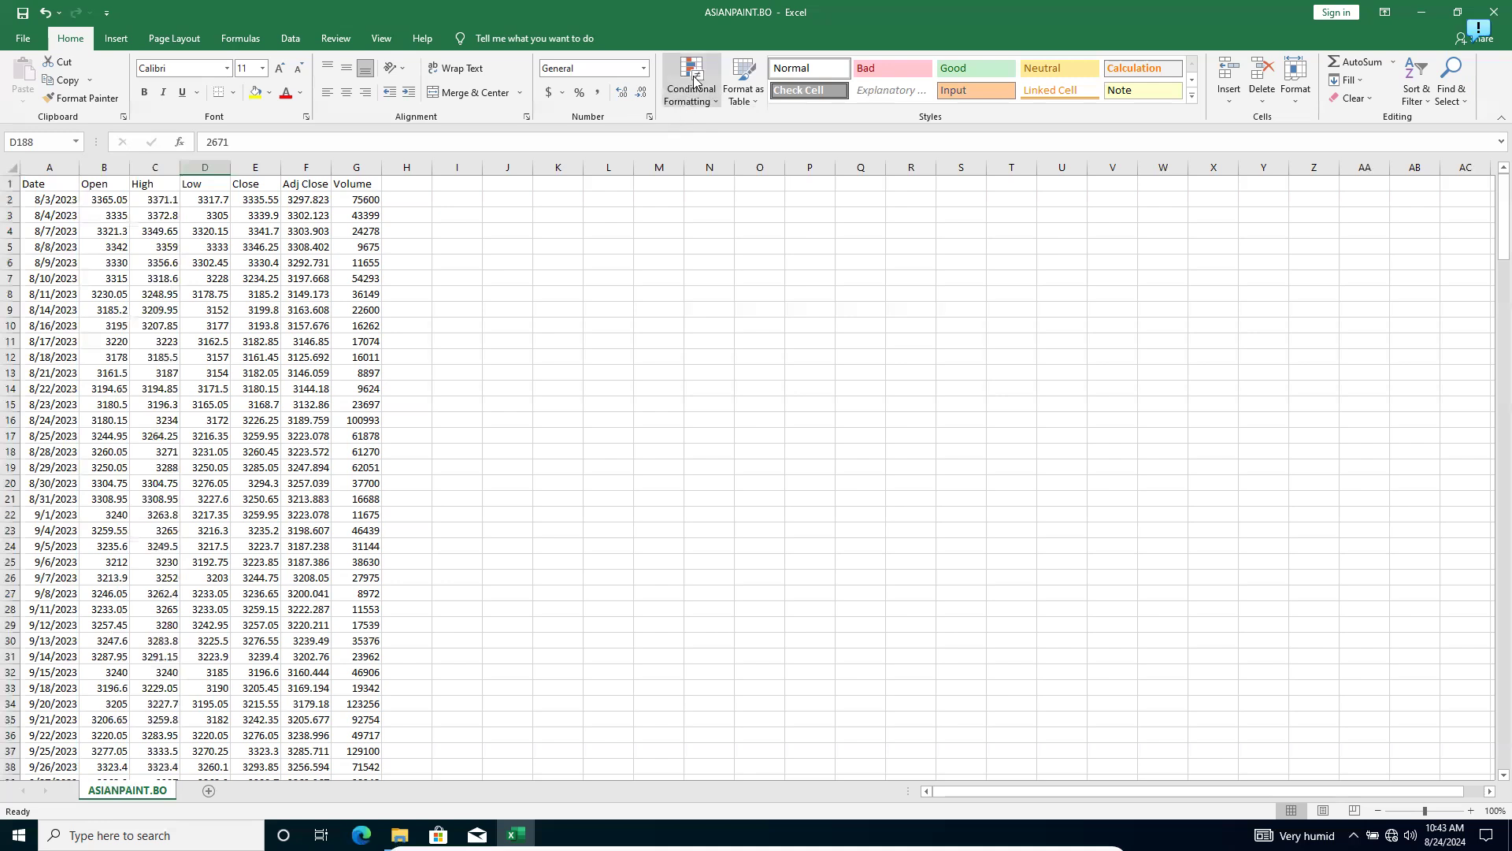
{"action": "left_click", "coordinate": [692, 100]}
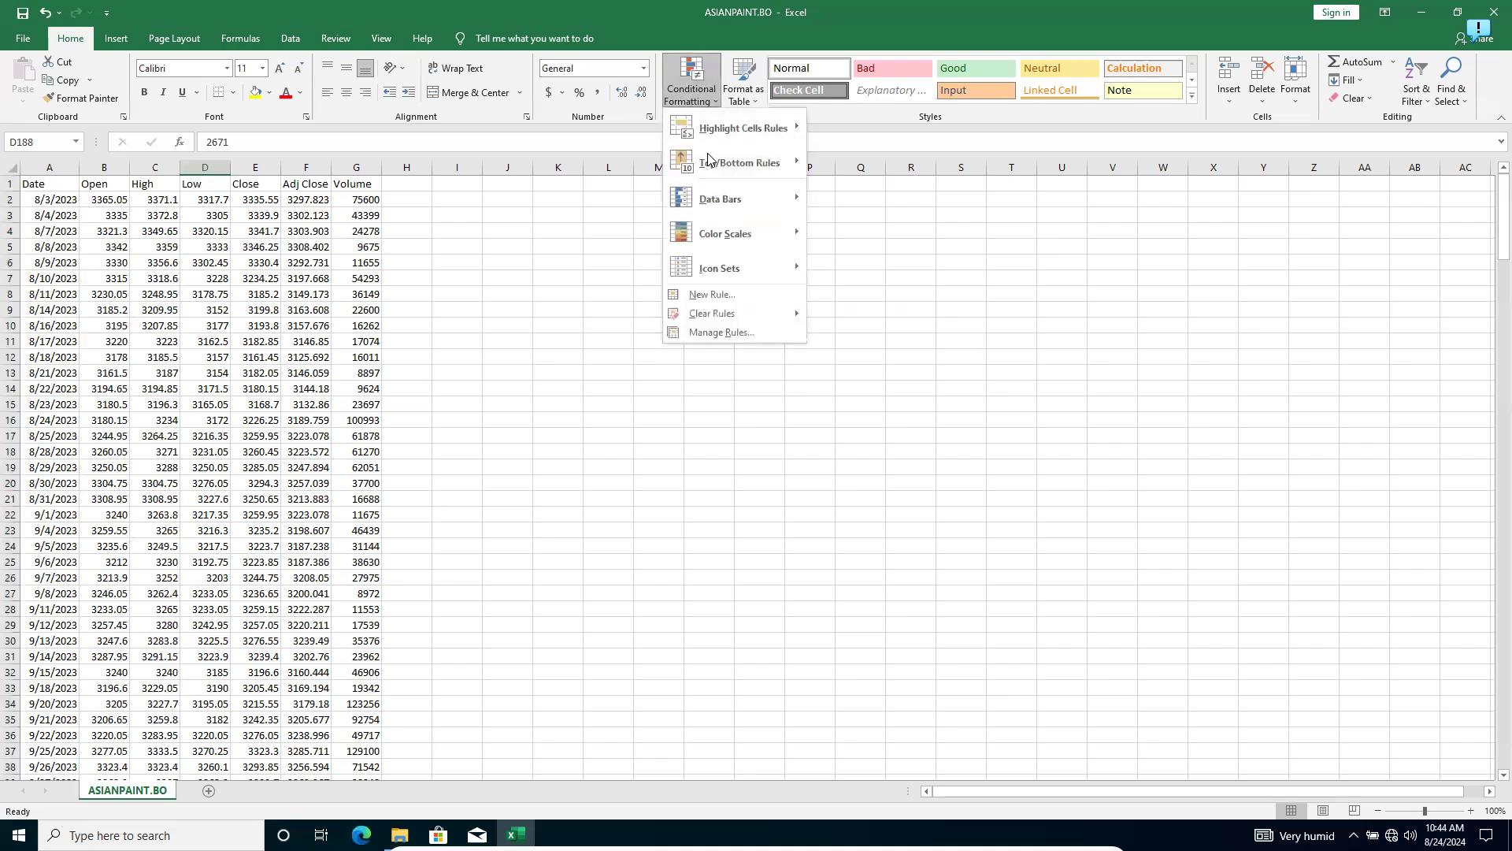
{"action": "left_click", "coordinate": [160, 171]}
{"action": "left_click", "coordinate": [160, 171]}
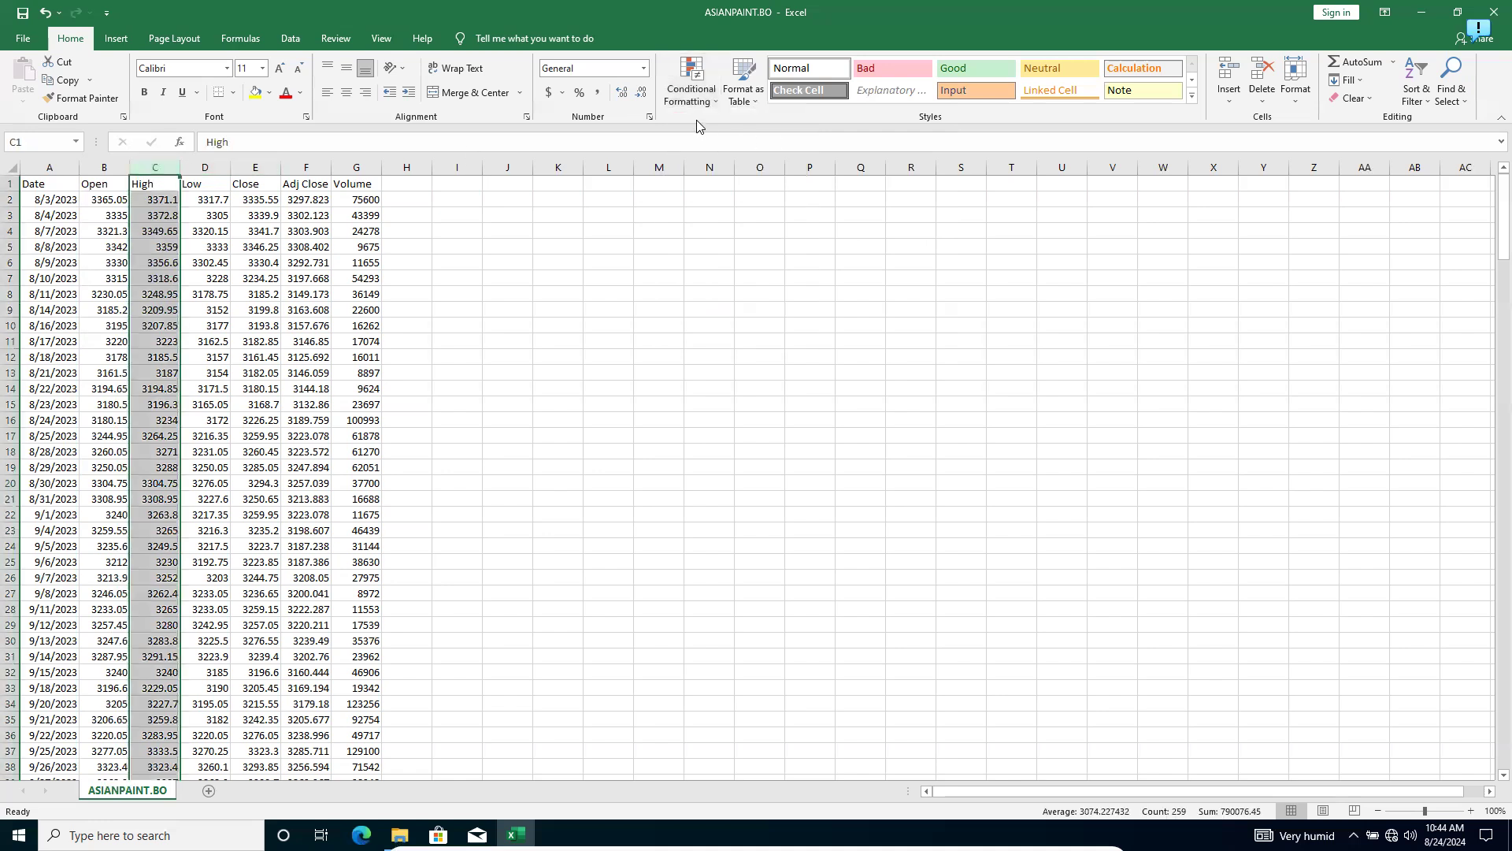
{"action": "left_click", "coordinate": [687, 101]}
{"action": "mouse_move", "coordinate": [701, 124]}
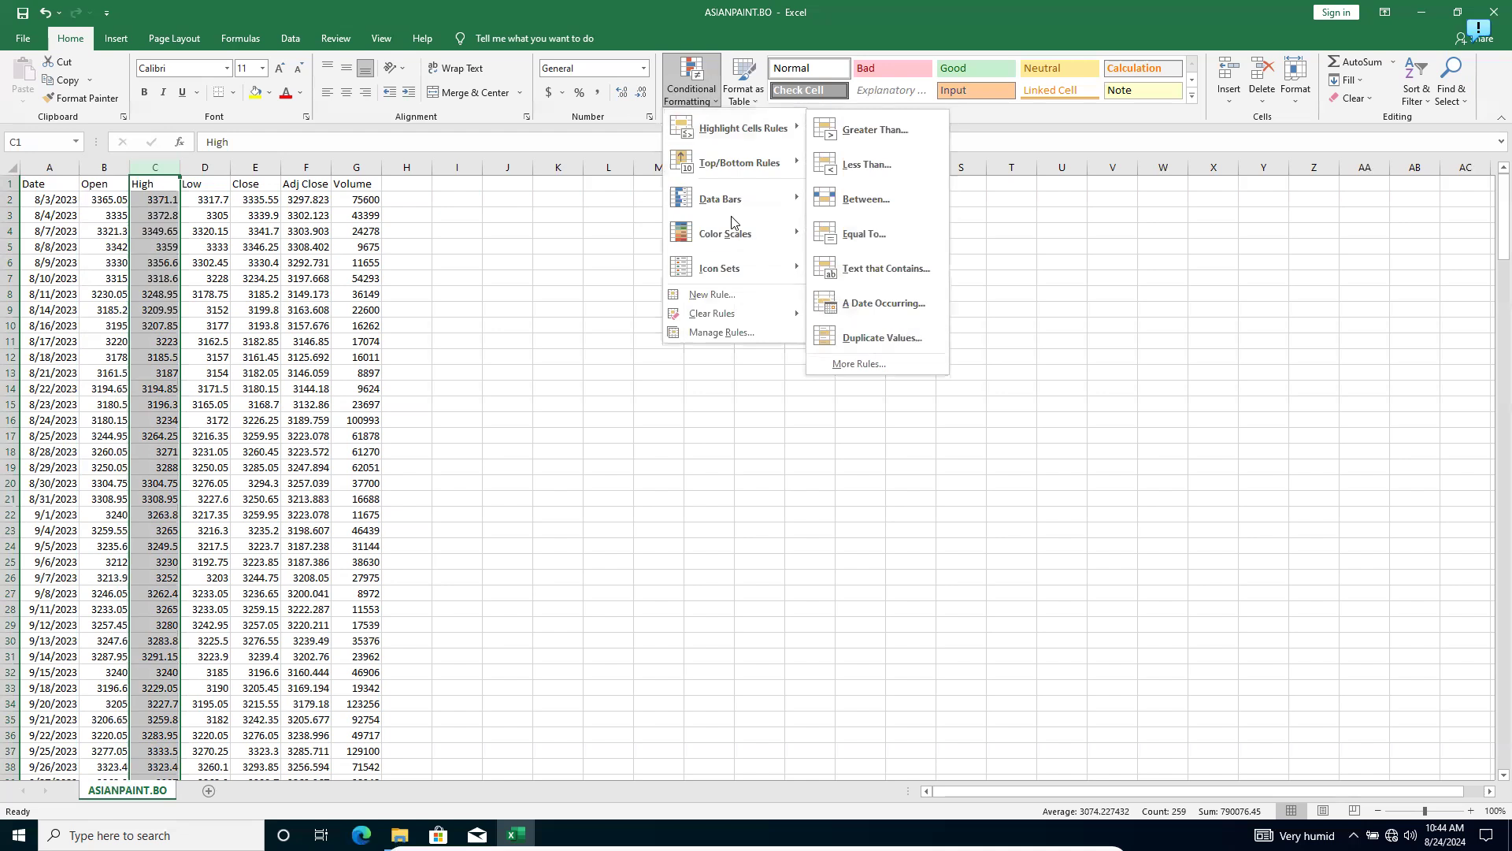
{"action": "mouse_move", "coordinate": [741, 162]}
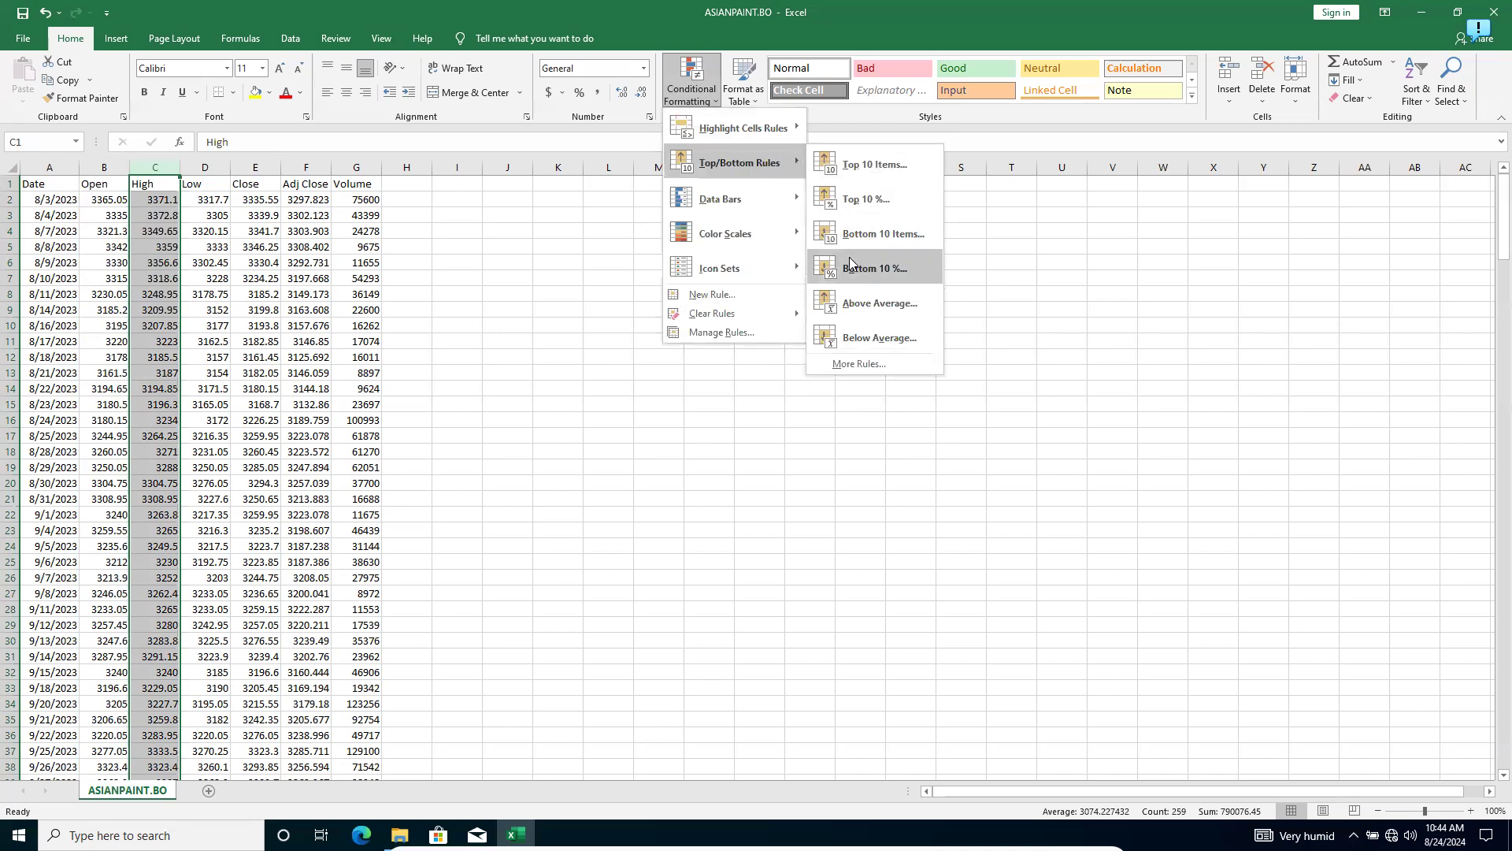
{"action": "mouse_move", "coordinate": [745, 201]}
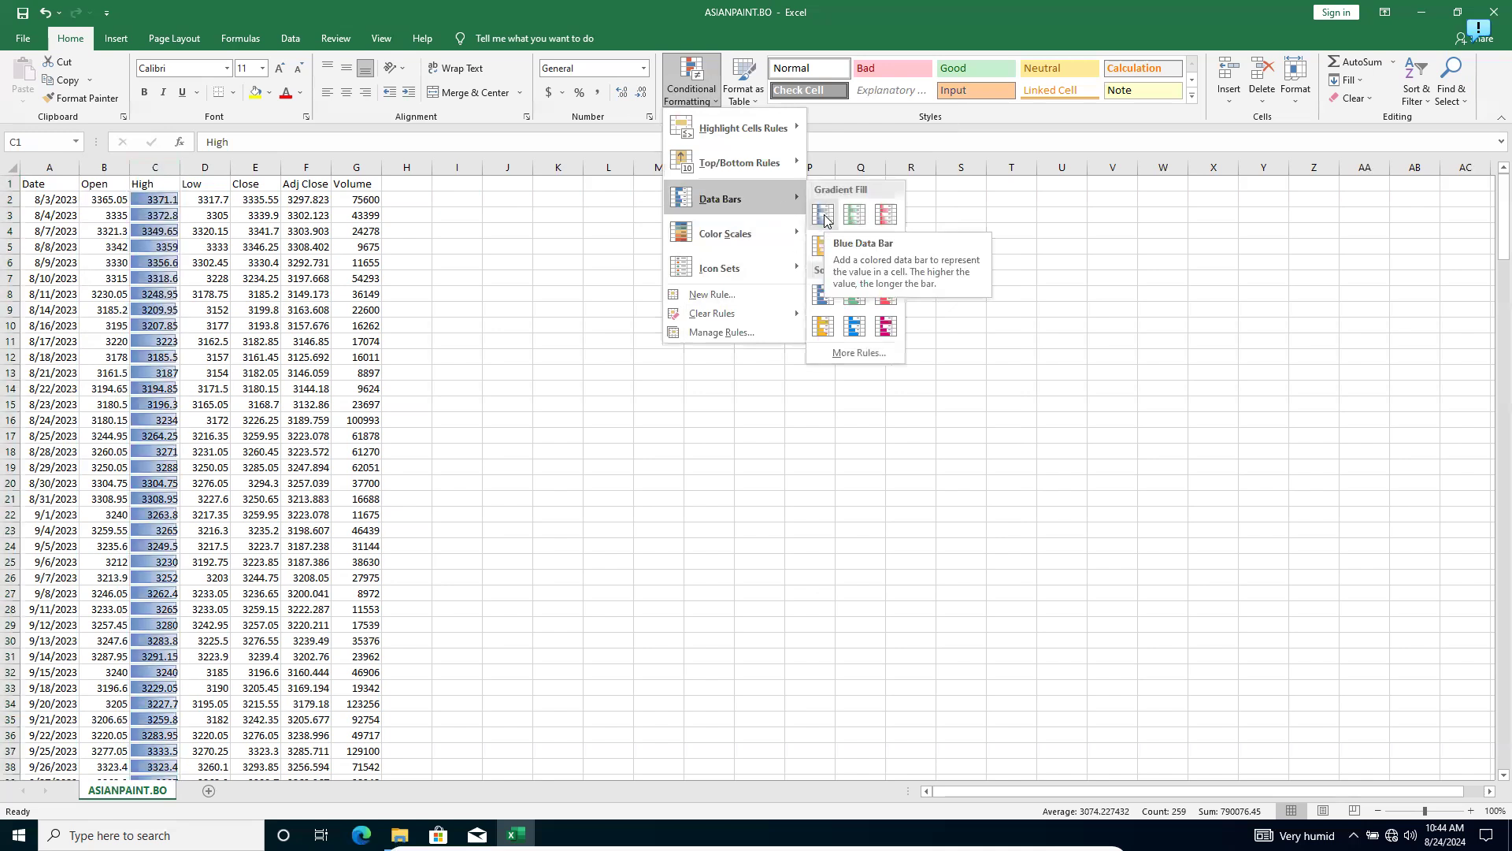
{"action": "left_click", "coordinate": [855, 214]}
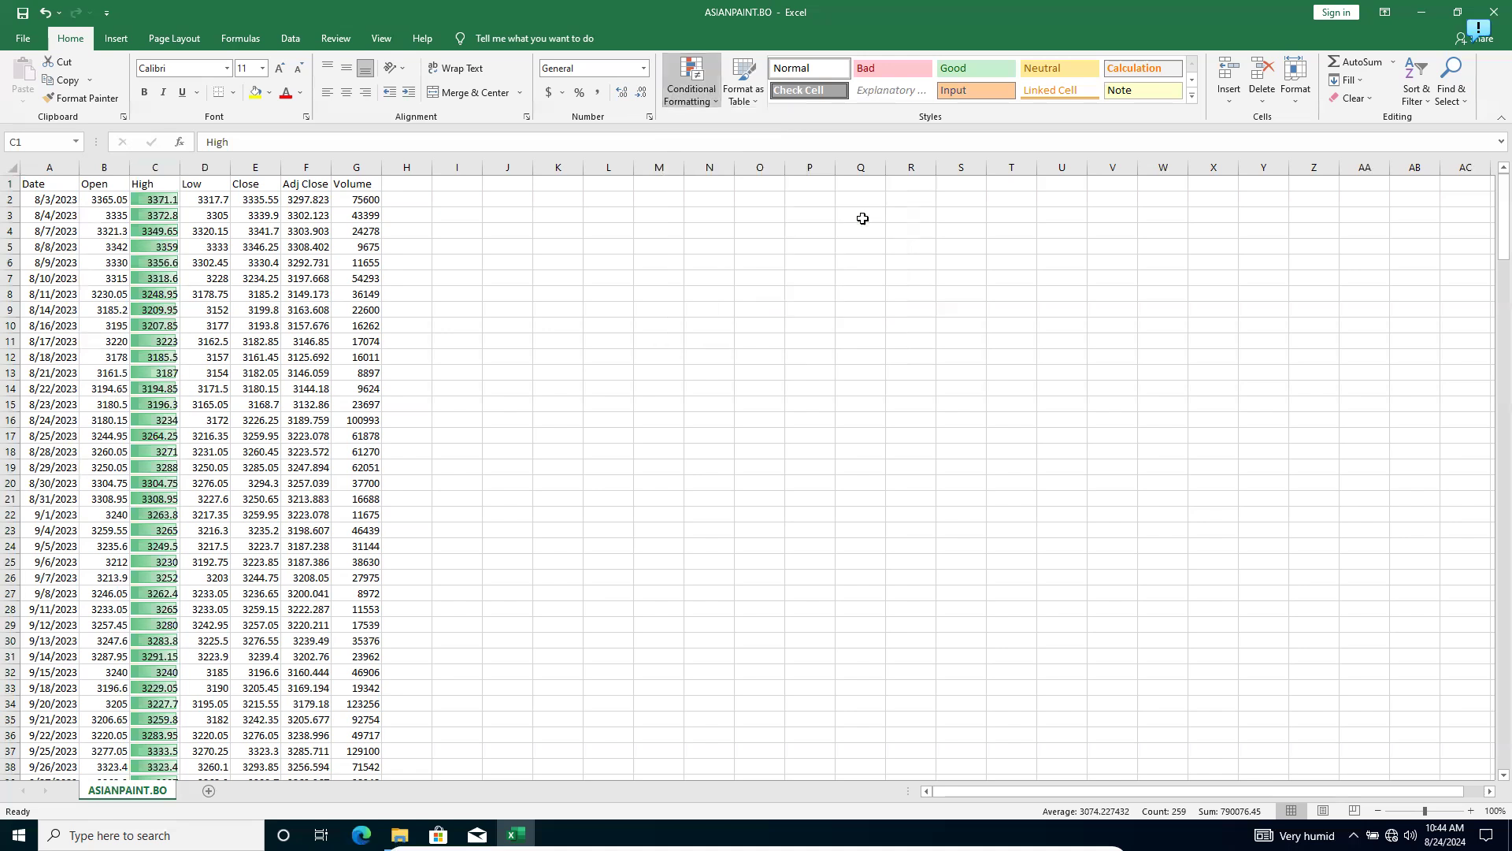
Step: Apply red gradient-fill data bars to the whole Low column with conditional formatting
{"action": "left_click", "coordinate": [207, 168]}
{"action": "left_click", "coordinate": [671, 100]}
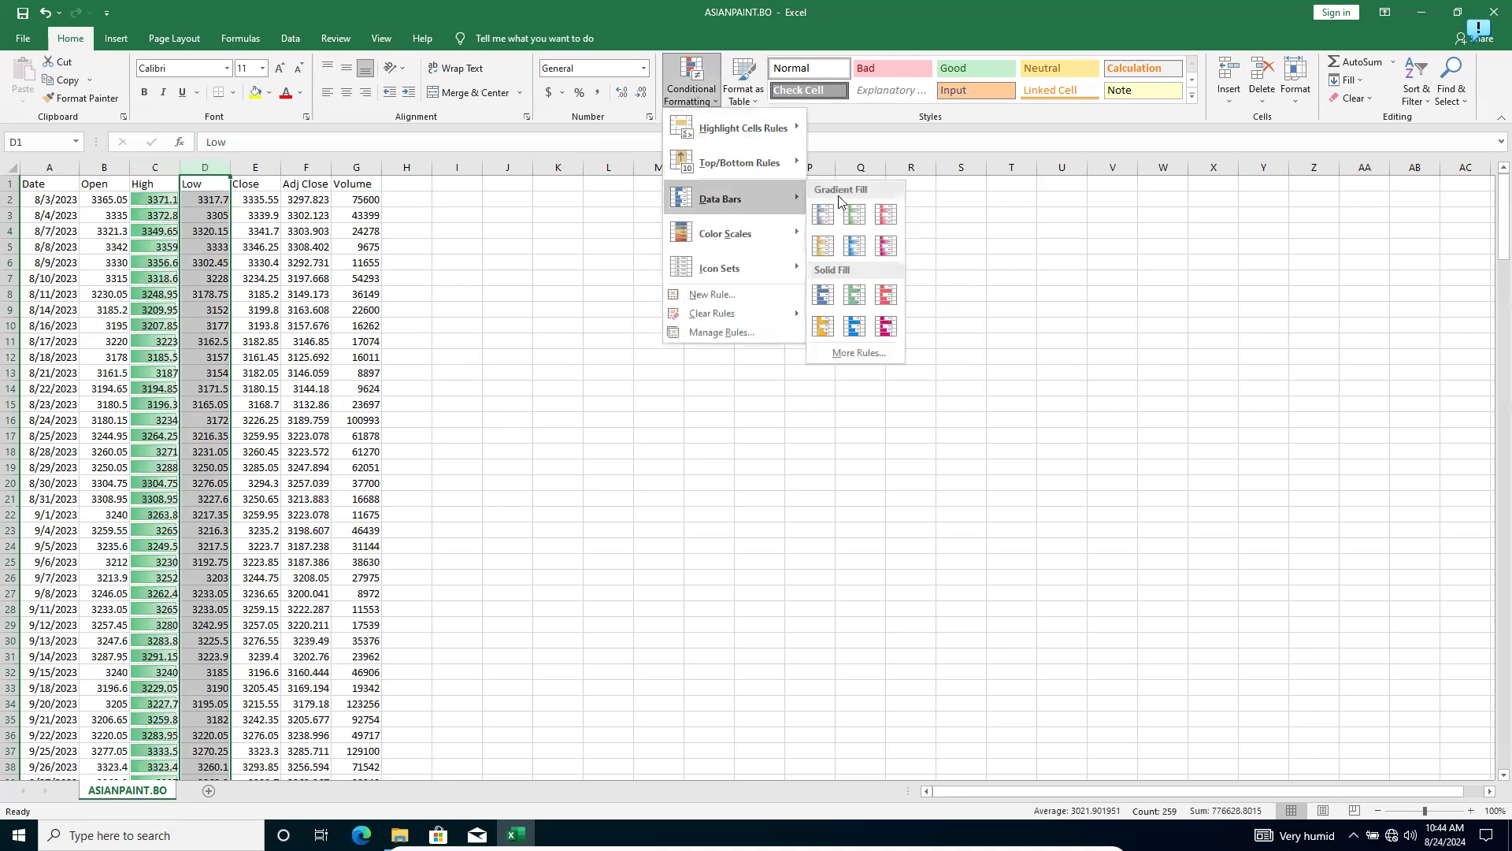
{"action": "left_click", "coordinate": [885, 213]}
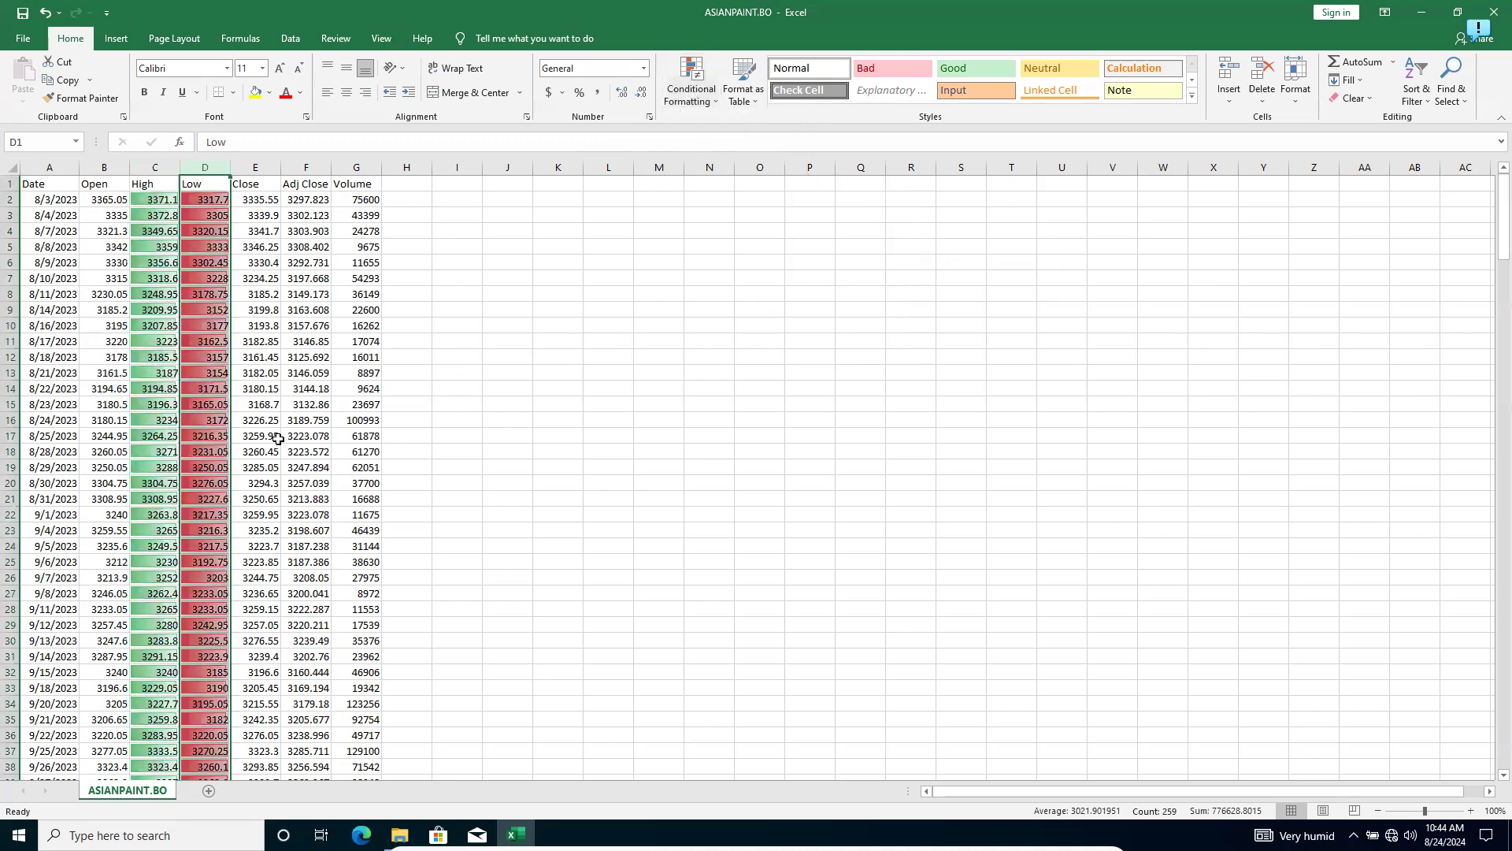
{"action": "left_click", "coordinate": [172, 423]}
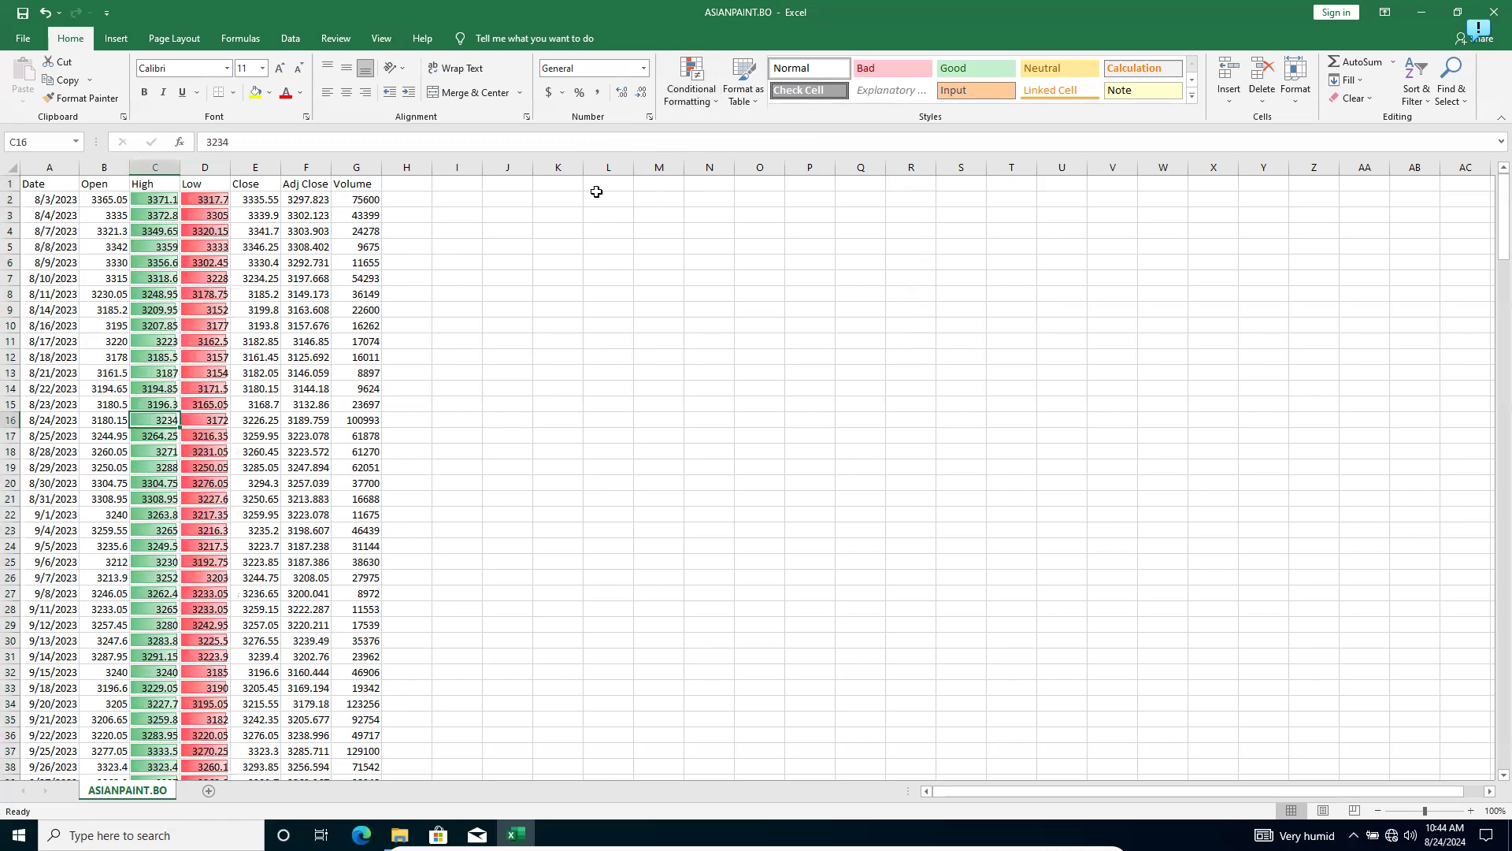
Step: Add the directional three-triangles icon set to the whole High column with conditional formatting
{"action": "left_click", "coordinate": [154, 167]}
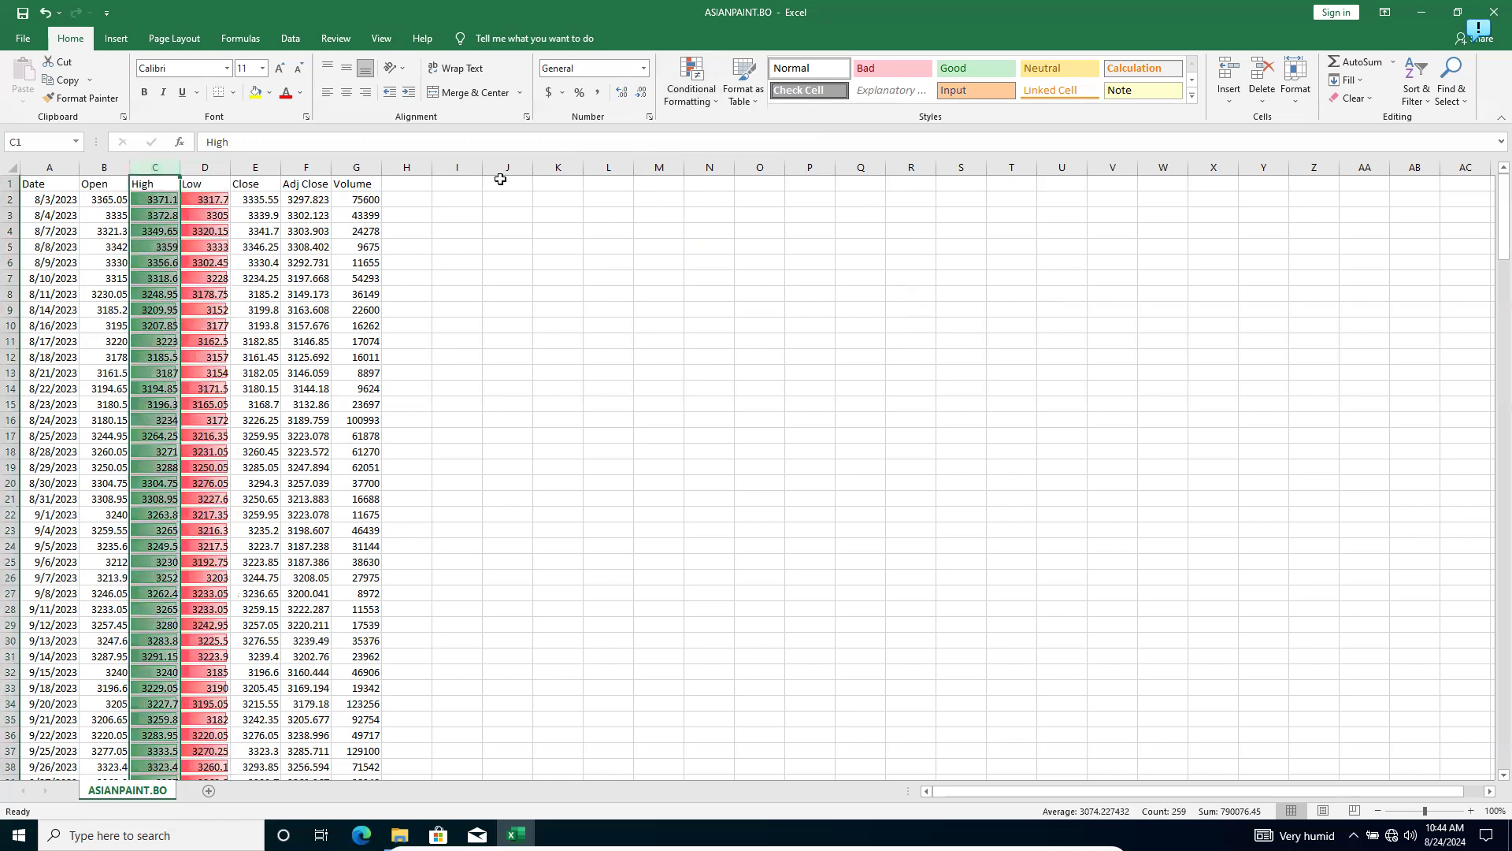
{"action": "left_click", "coordinate": [699, 101]}
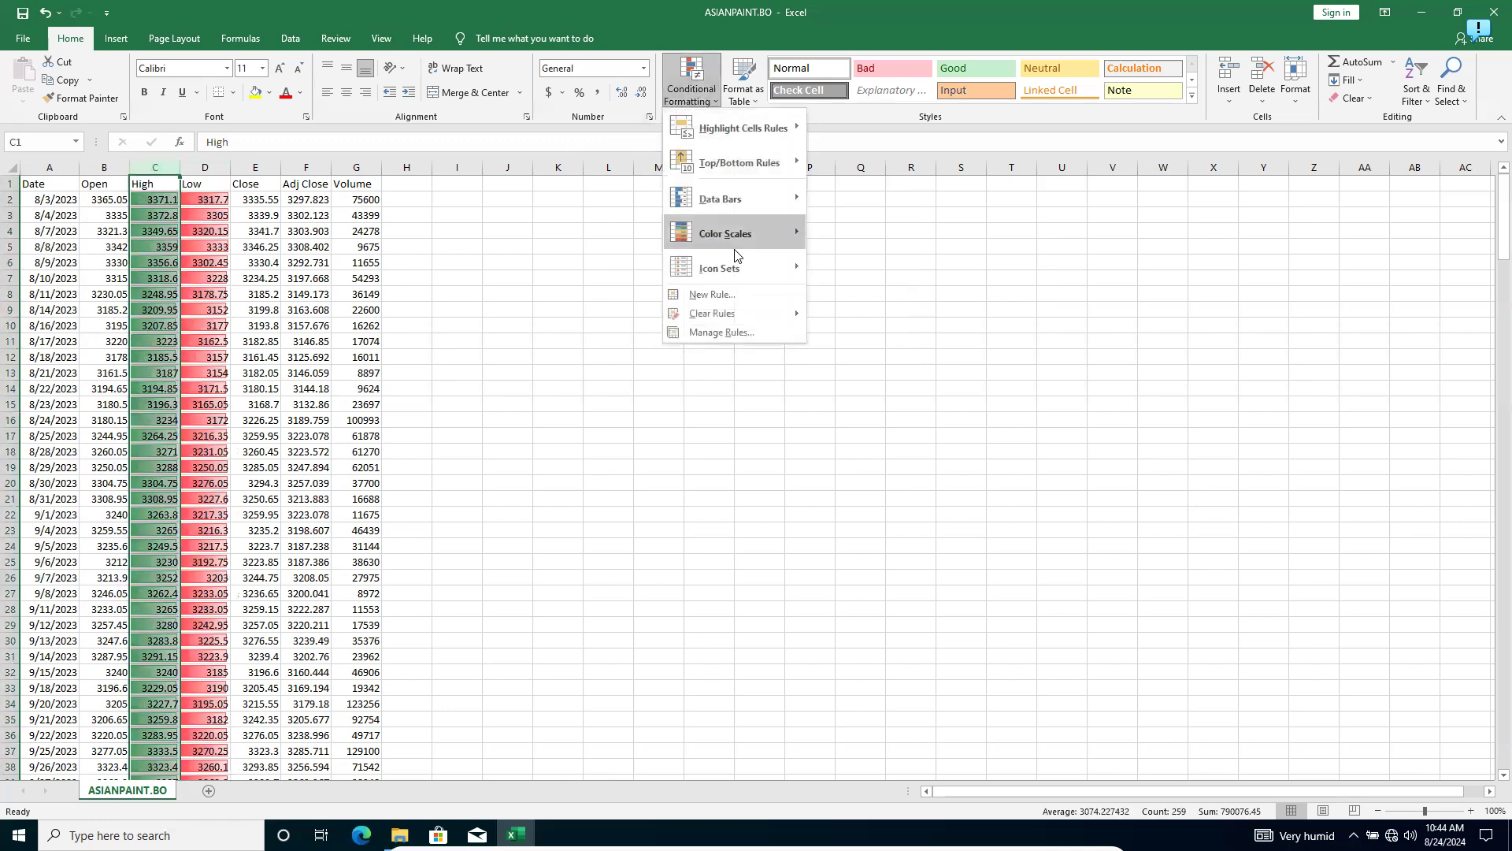
{"action": "mouse_move", "coordinate": [727, 231]}
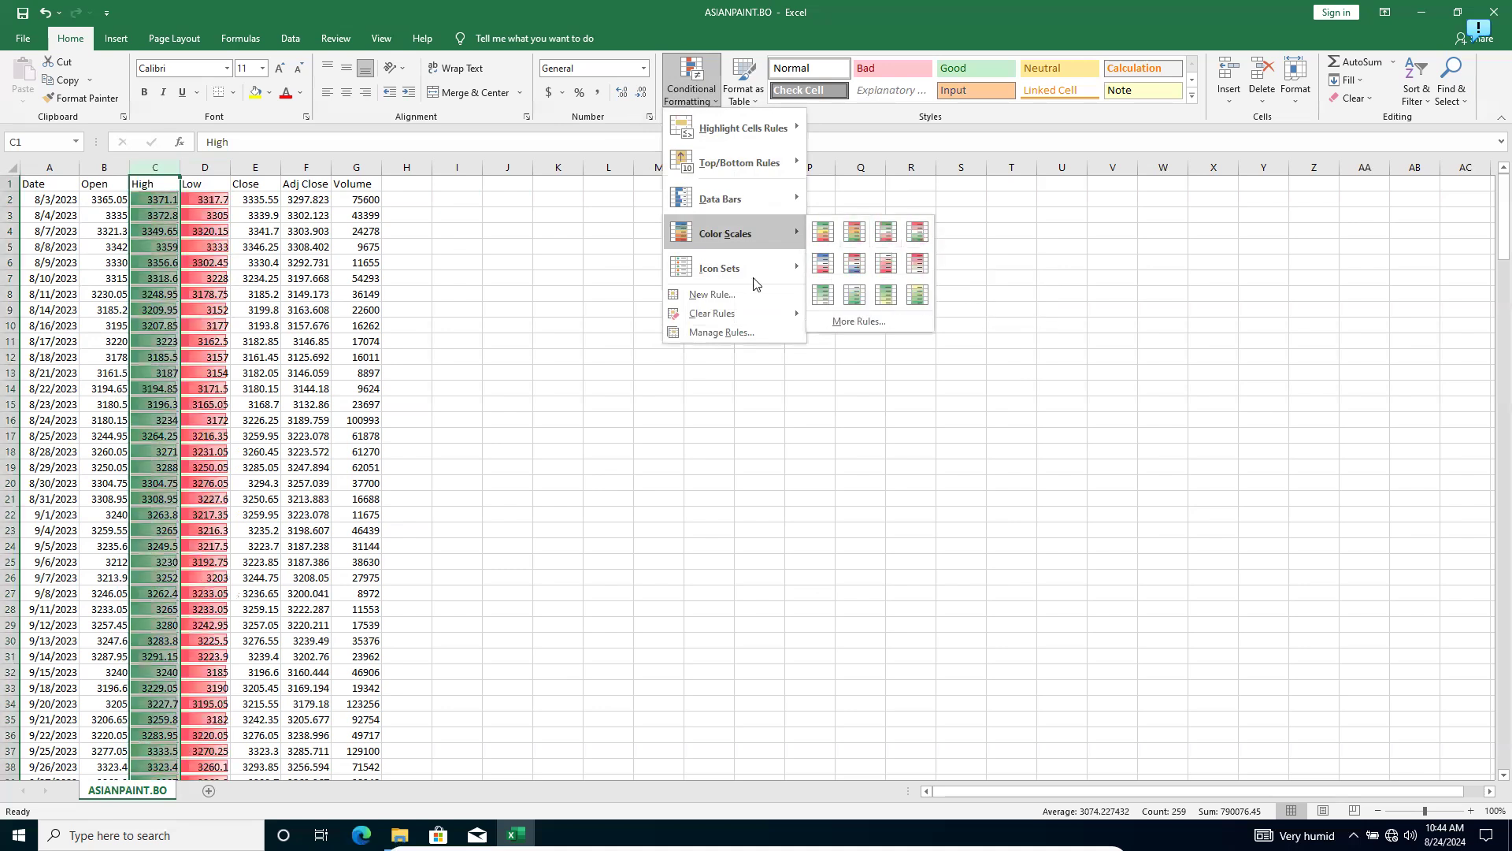
{"action": "mouse_move", "coordinate": [738, 273]}
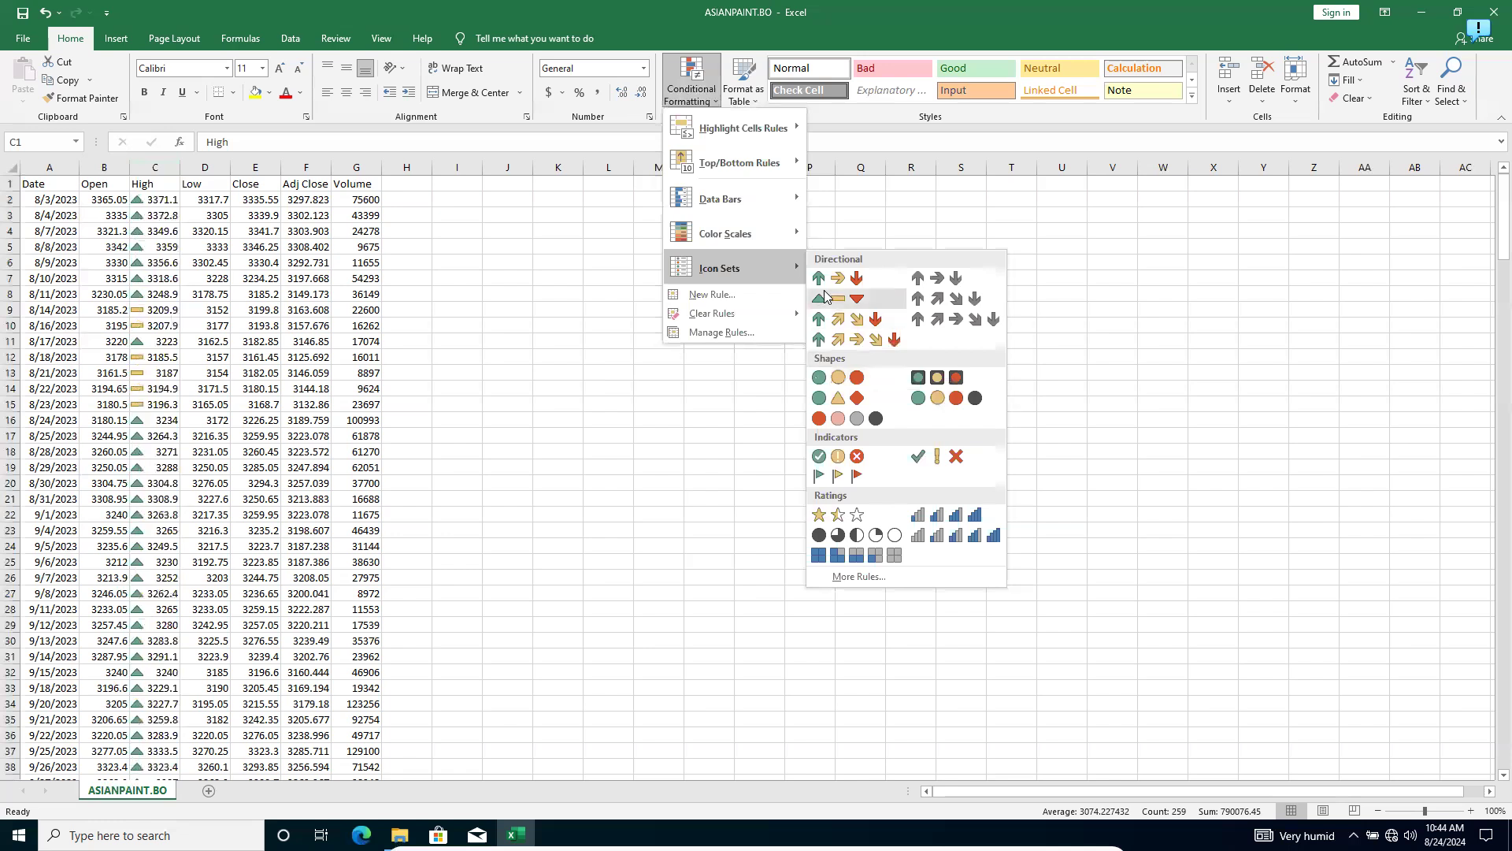
{"action": "left_click", "coordinate": [865, 299]}
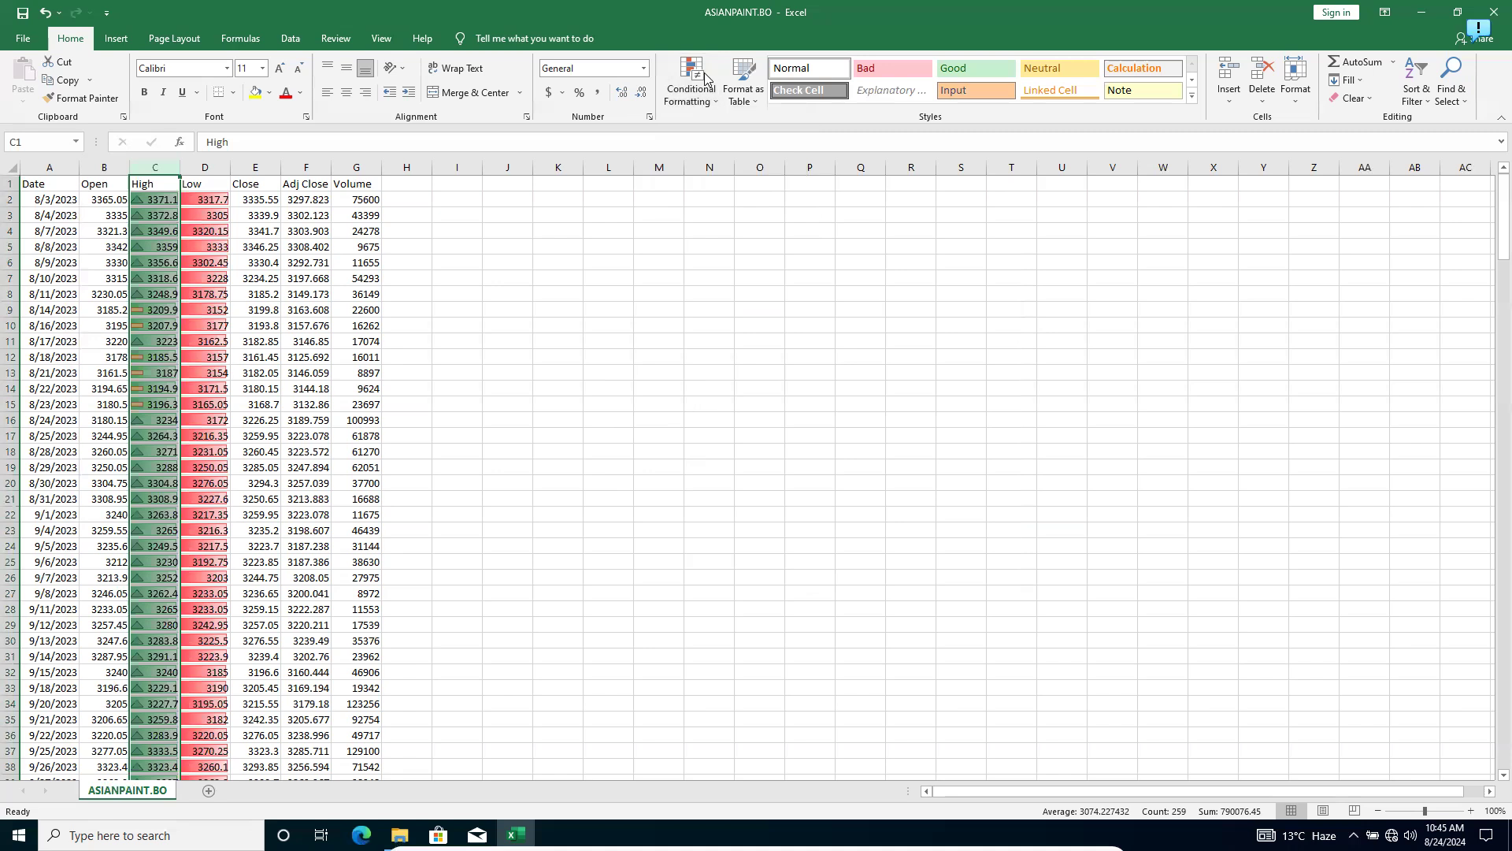
{"action": "left_click", "coordinate": [691, 101]}
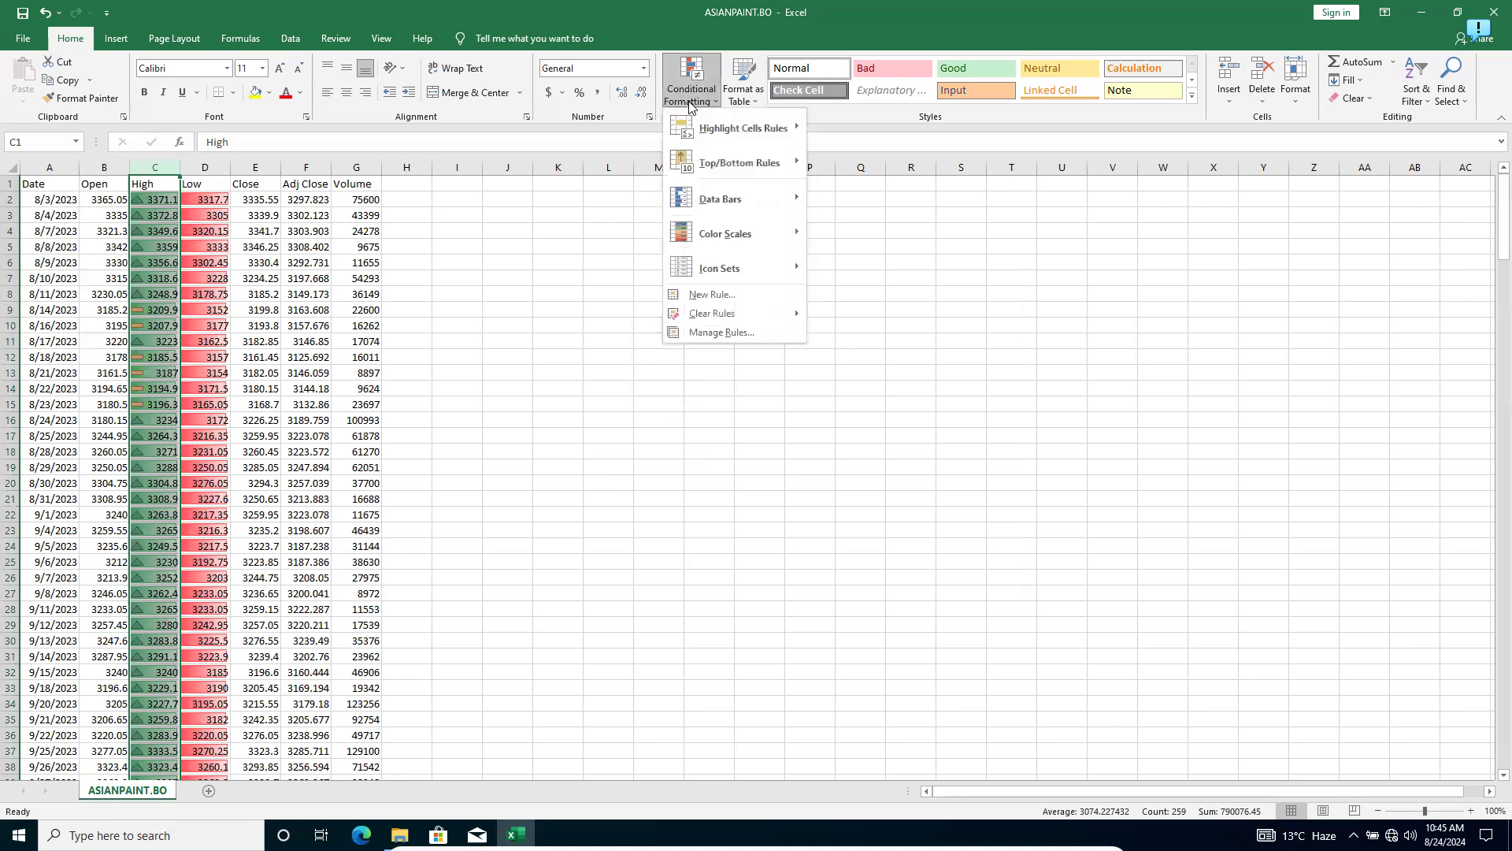
{"action": "left_click", "coordinate": [704, 296]}
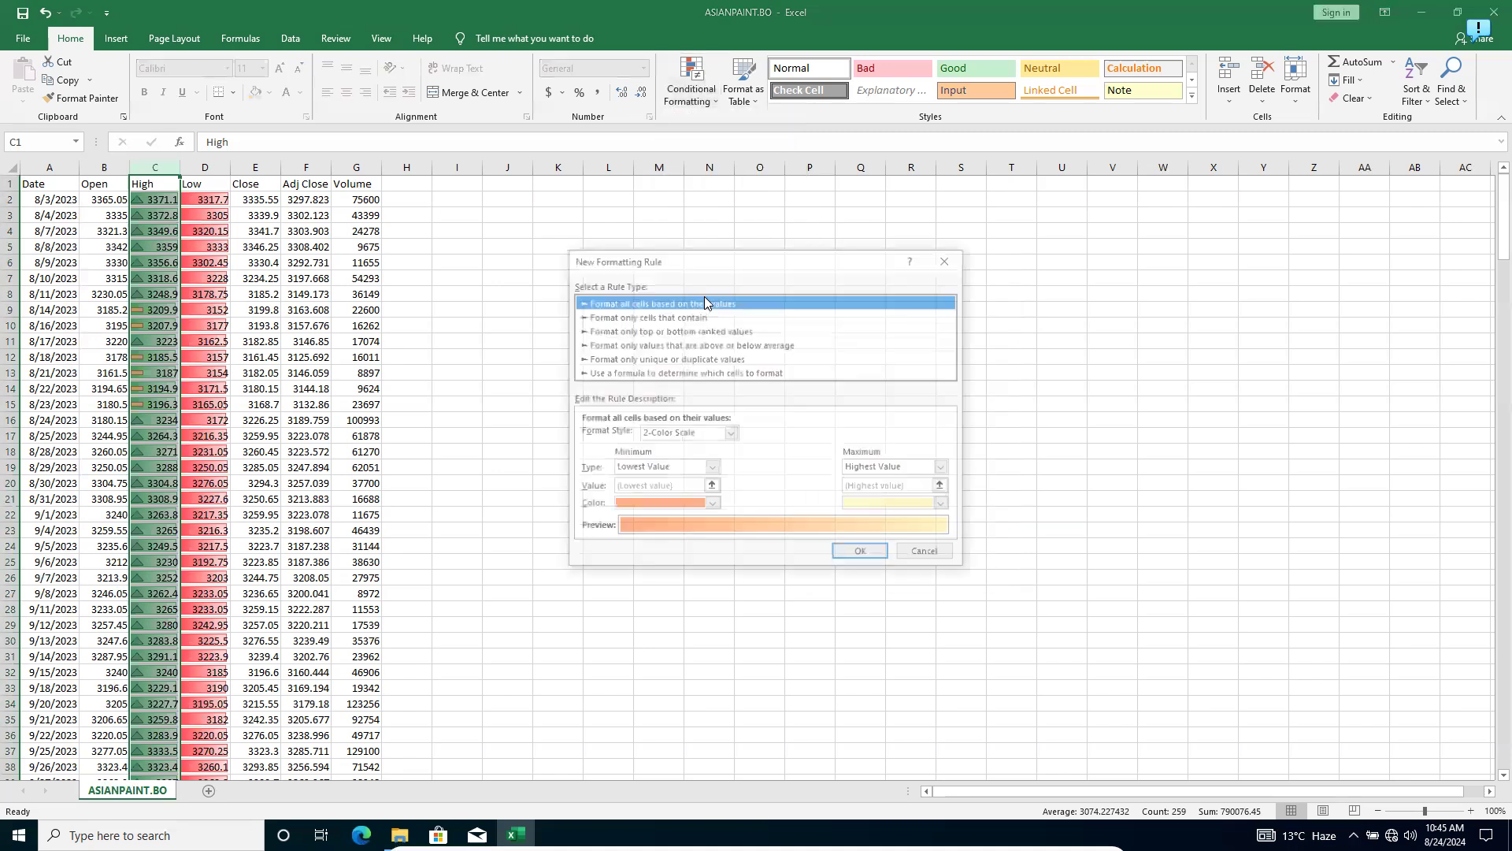
{"action": "left_click", "coordinate": [687, 331]}
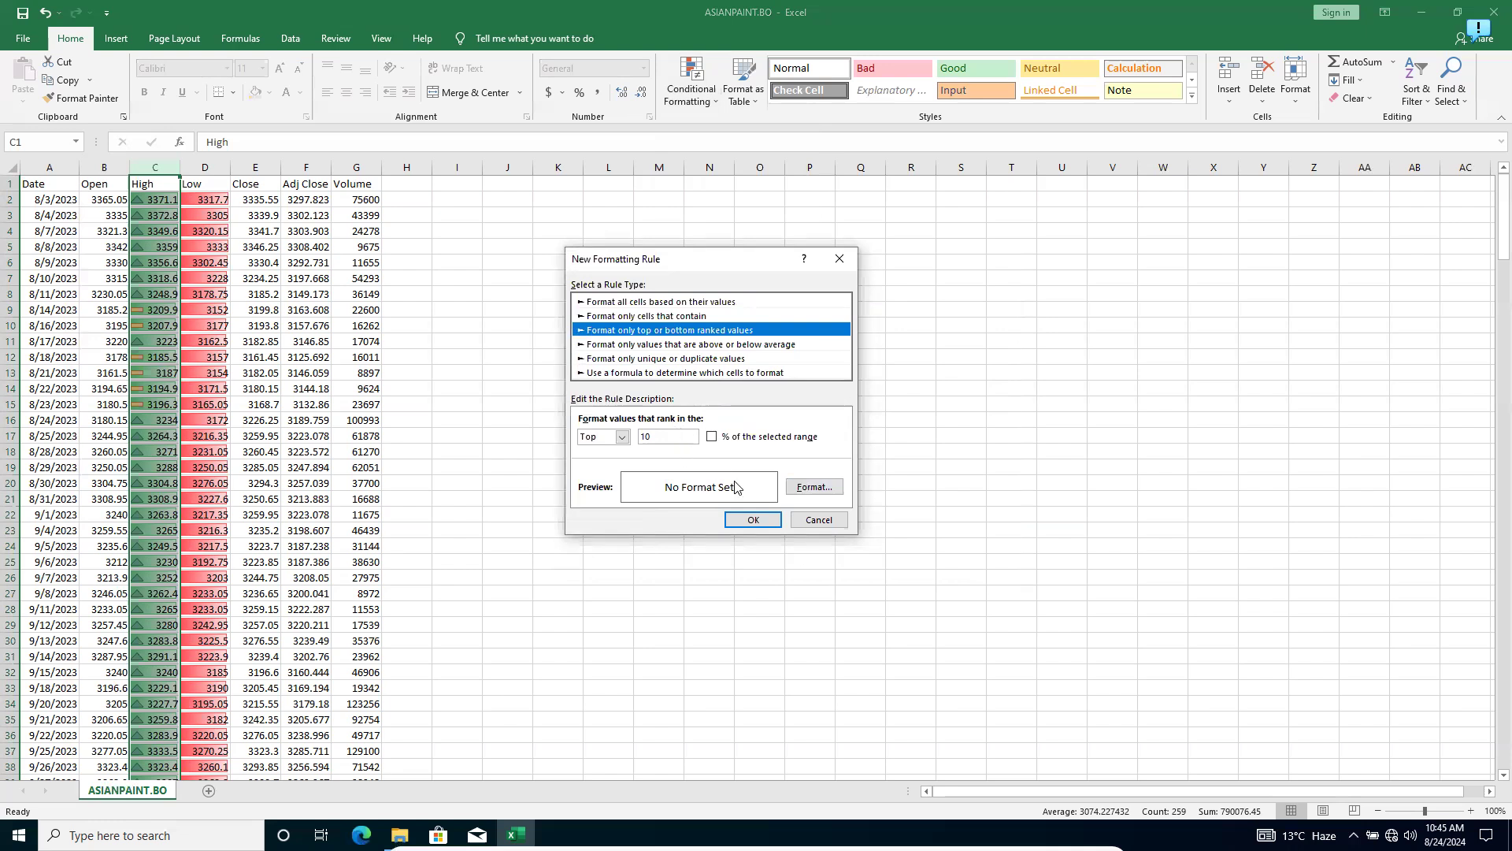
{"action": "left_click", "coordinate": [818, 488]}
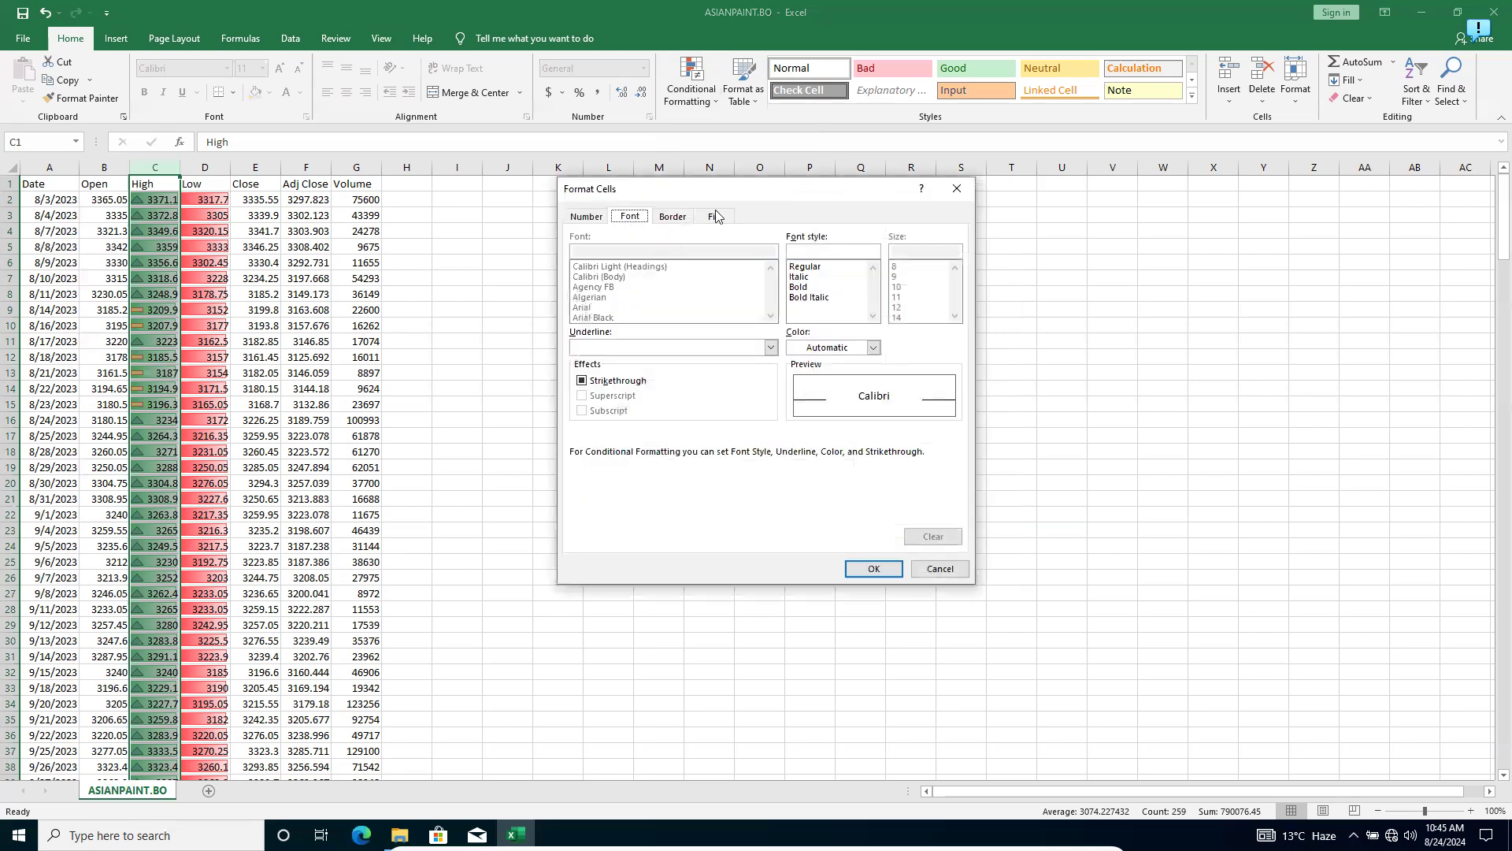
{"action": "left_click", "coordinate": [714, 216]}
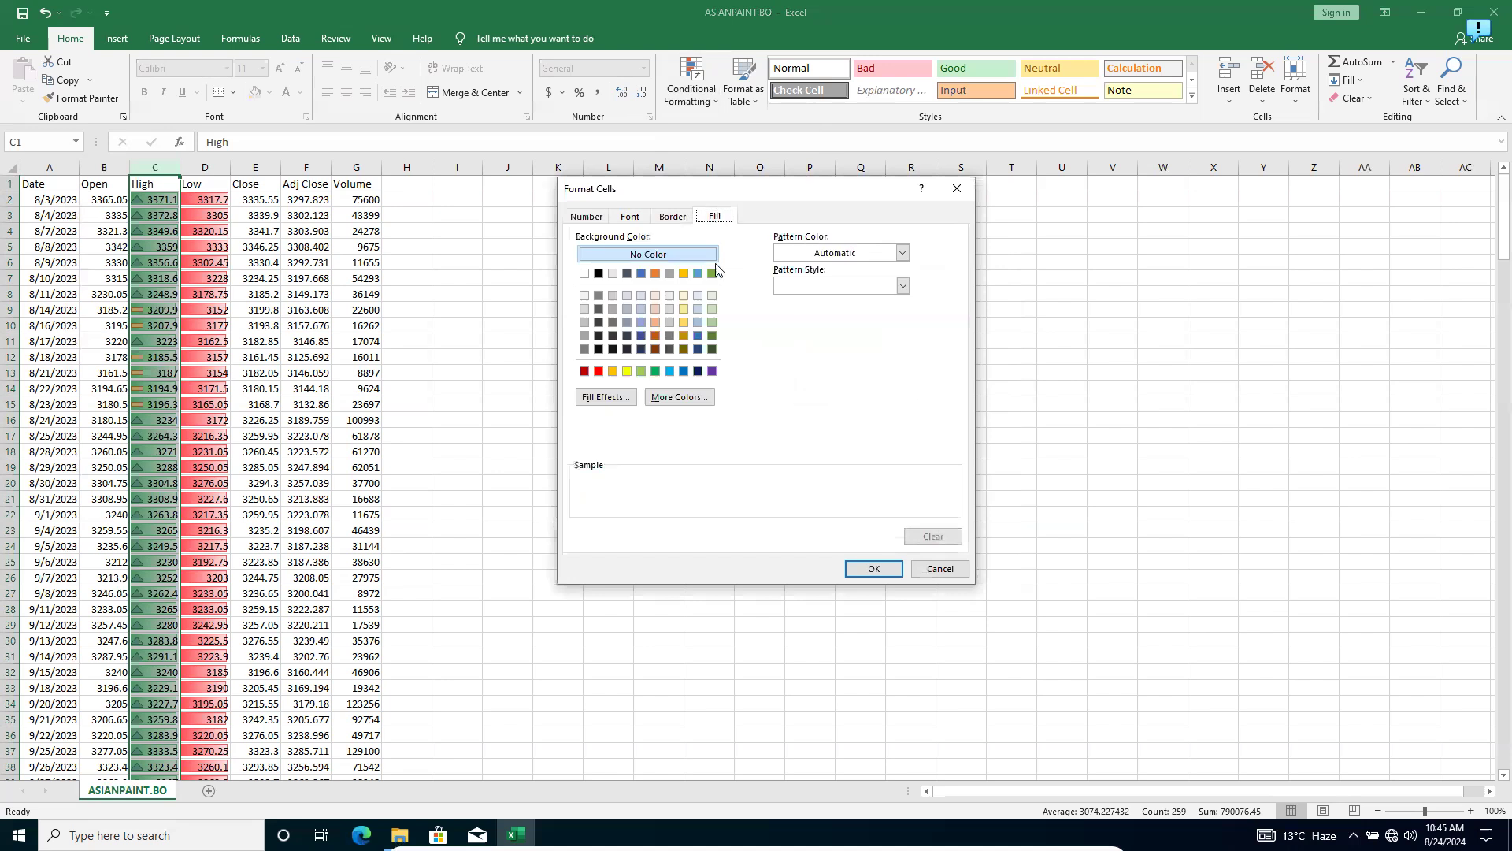
{"action": "left_click", "coordinate": [669, 371]}
{"action": "left_click", "coordinate": [880, 567]}
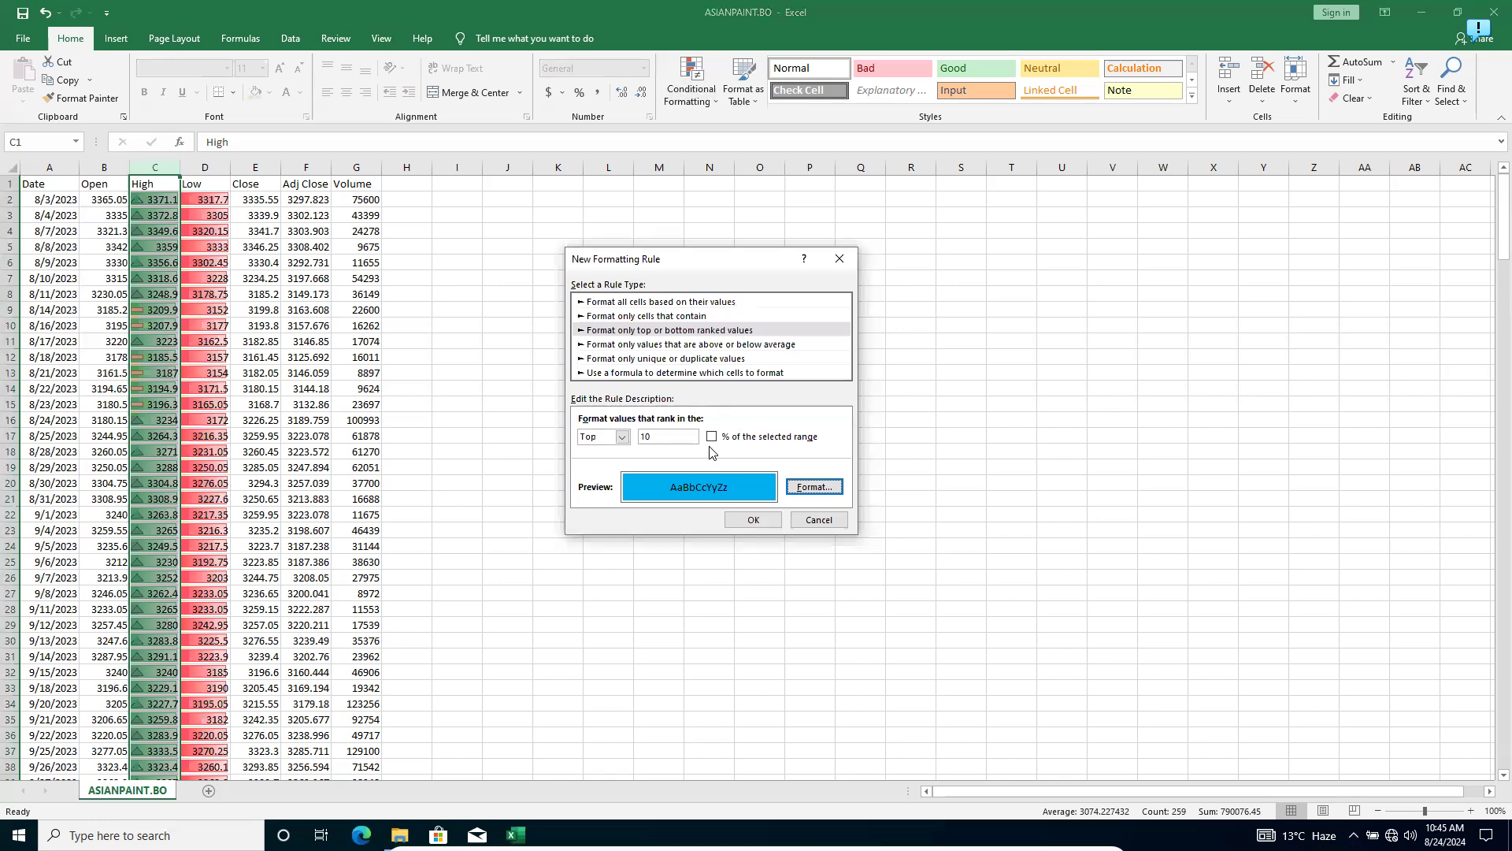
{"action": "left_click_drag", "start_coordinate": [813, 527], "coordinate": [787, 527]}
{"action": "left_click", "coordinate": [792, 522]}
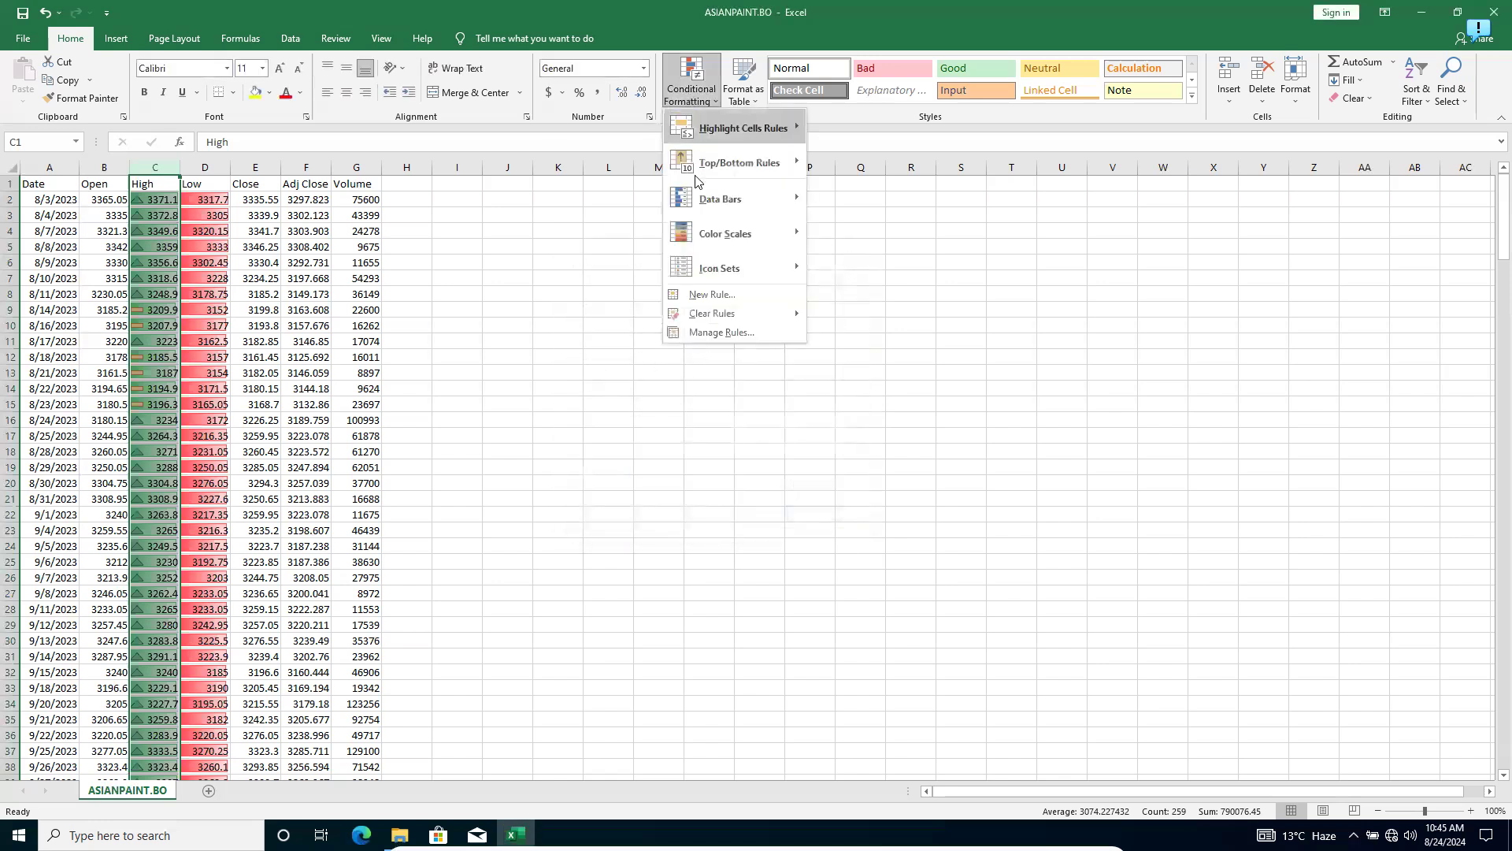
Step: Clear the conditional formatting rules from the entire sheet and select a single cell in the High column
{"action": "mouse_move", "coordinate": [709, 319]}
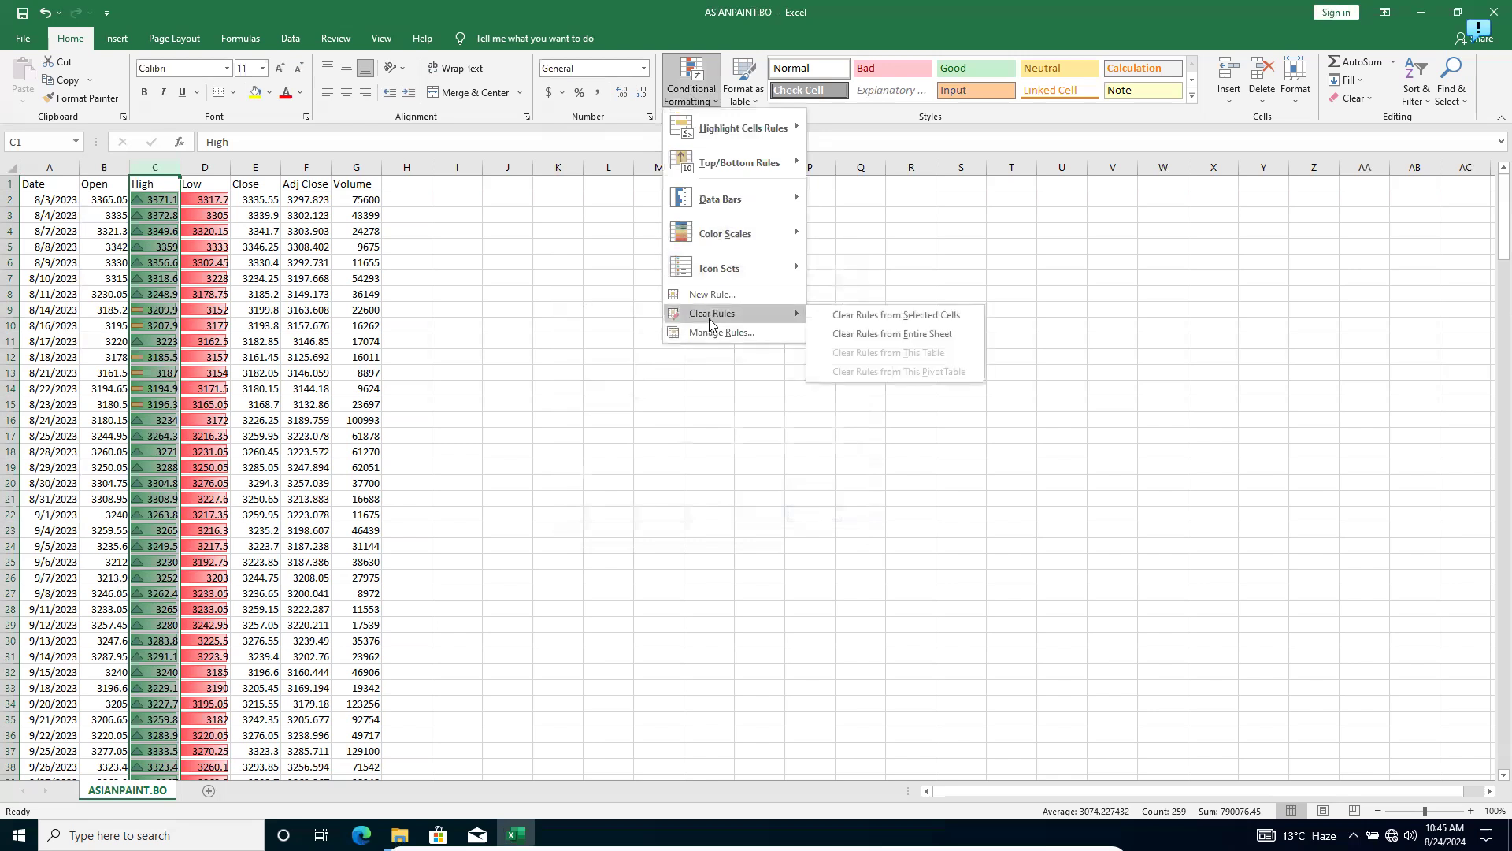
{"action": "left_click", "coordinate": [883, 339]}
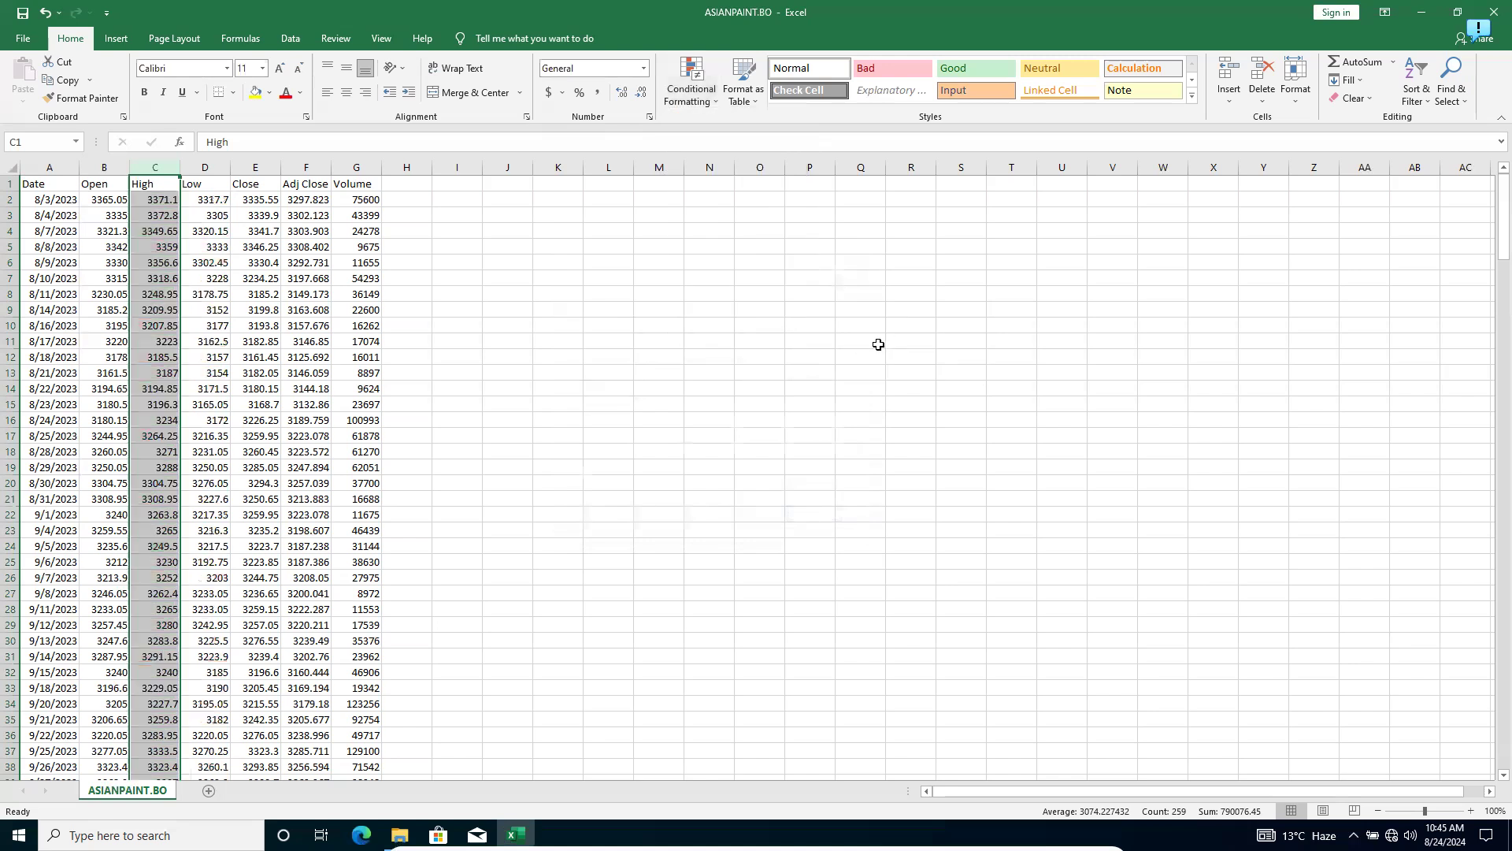
{"action": "left_click", "coordinate": [171, 309]}
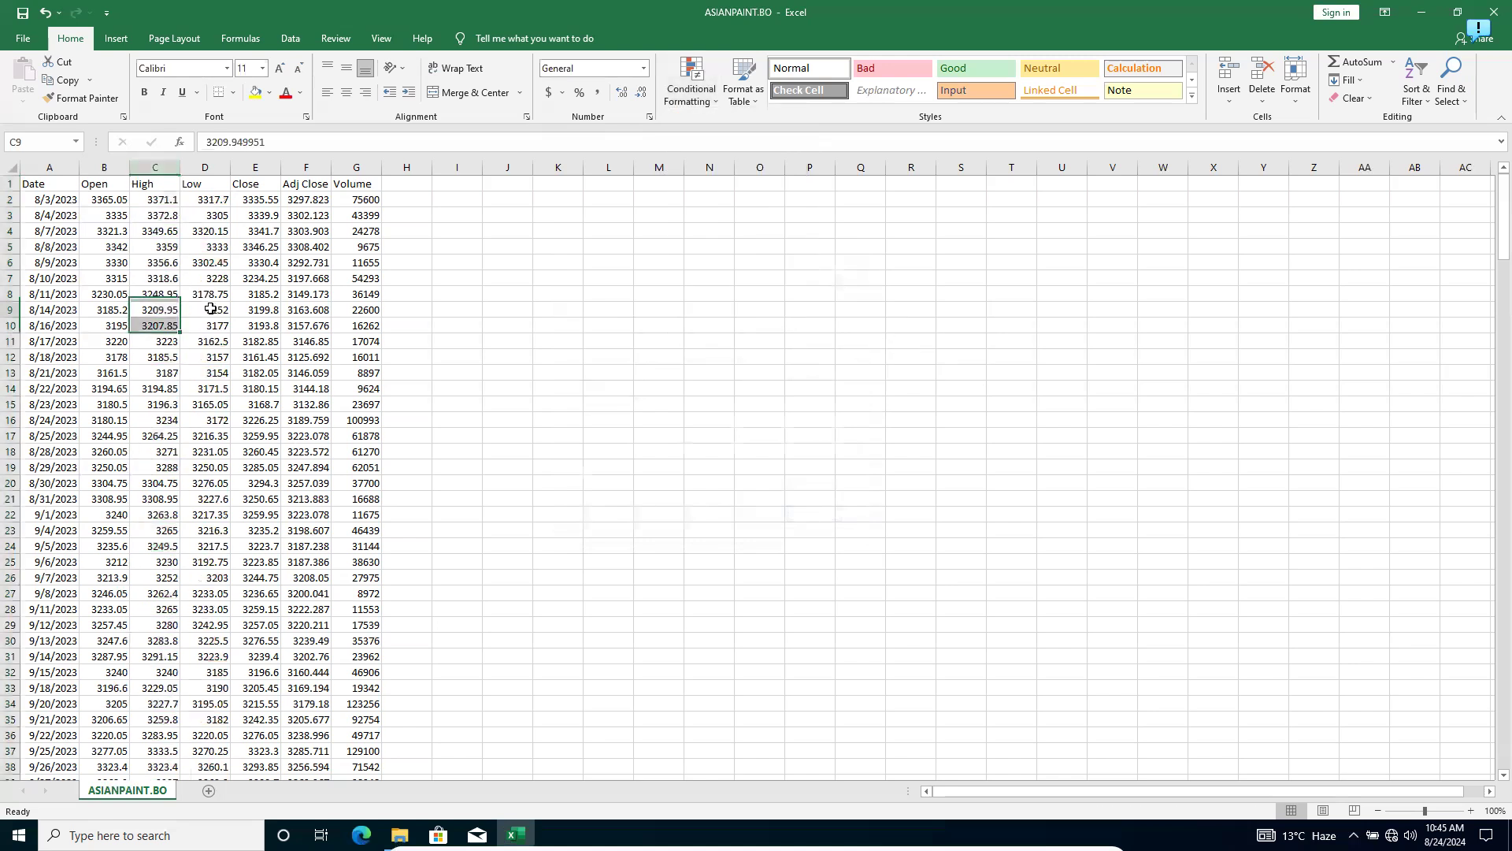
{"action": "left_click", "coordinate": [688, 93]}
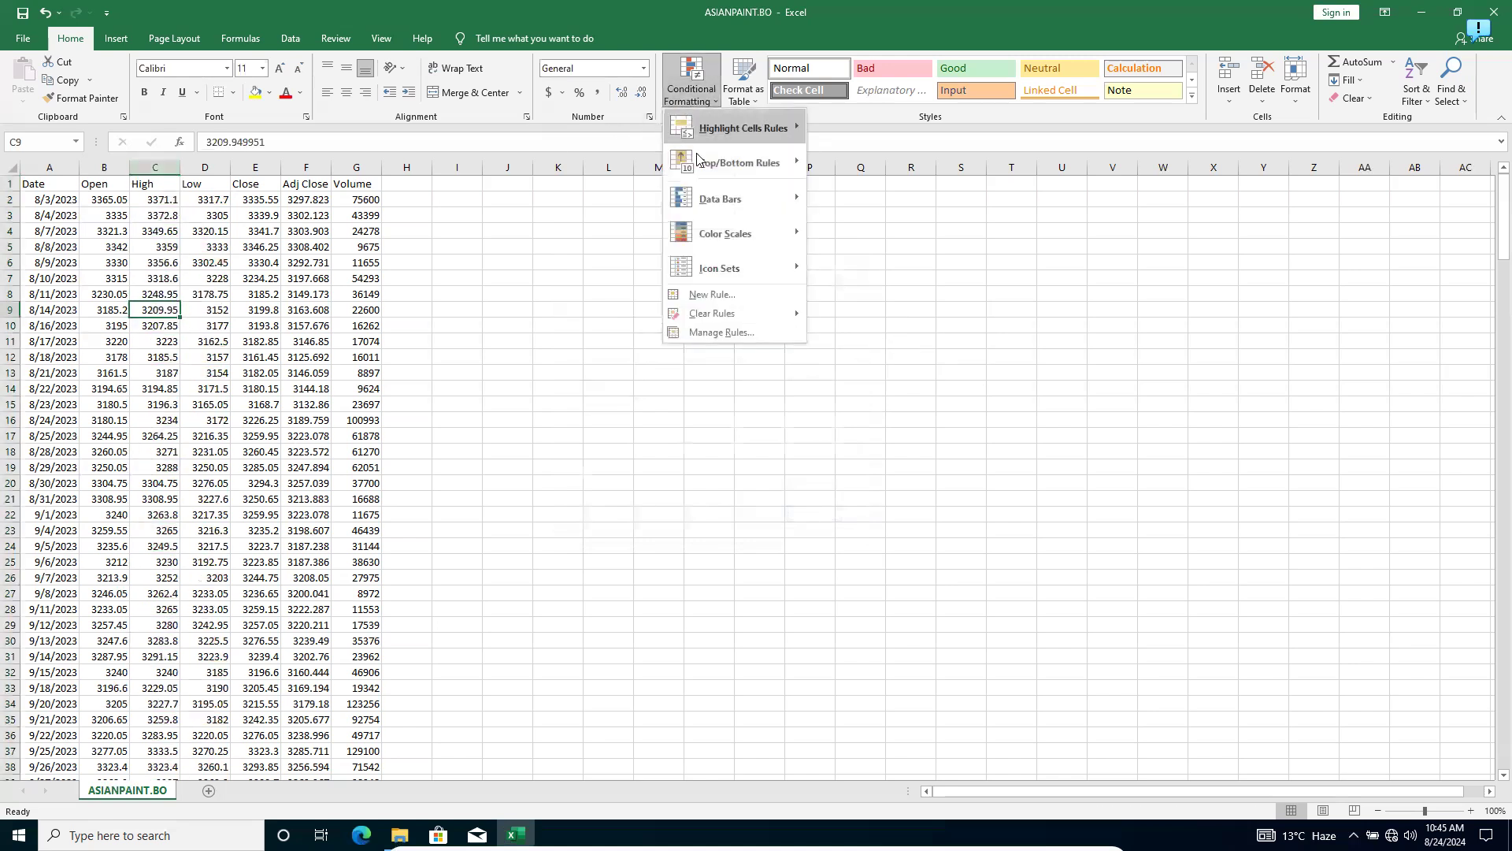
{"action": "left_click", "coordinate": [714, 331]}
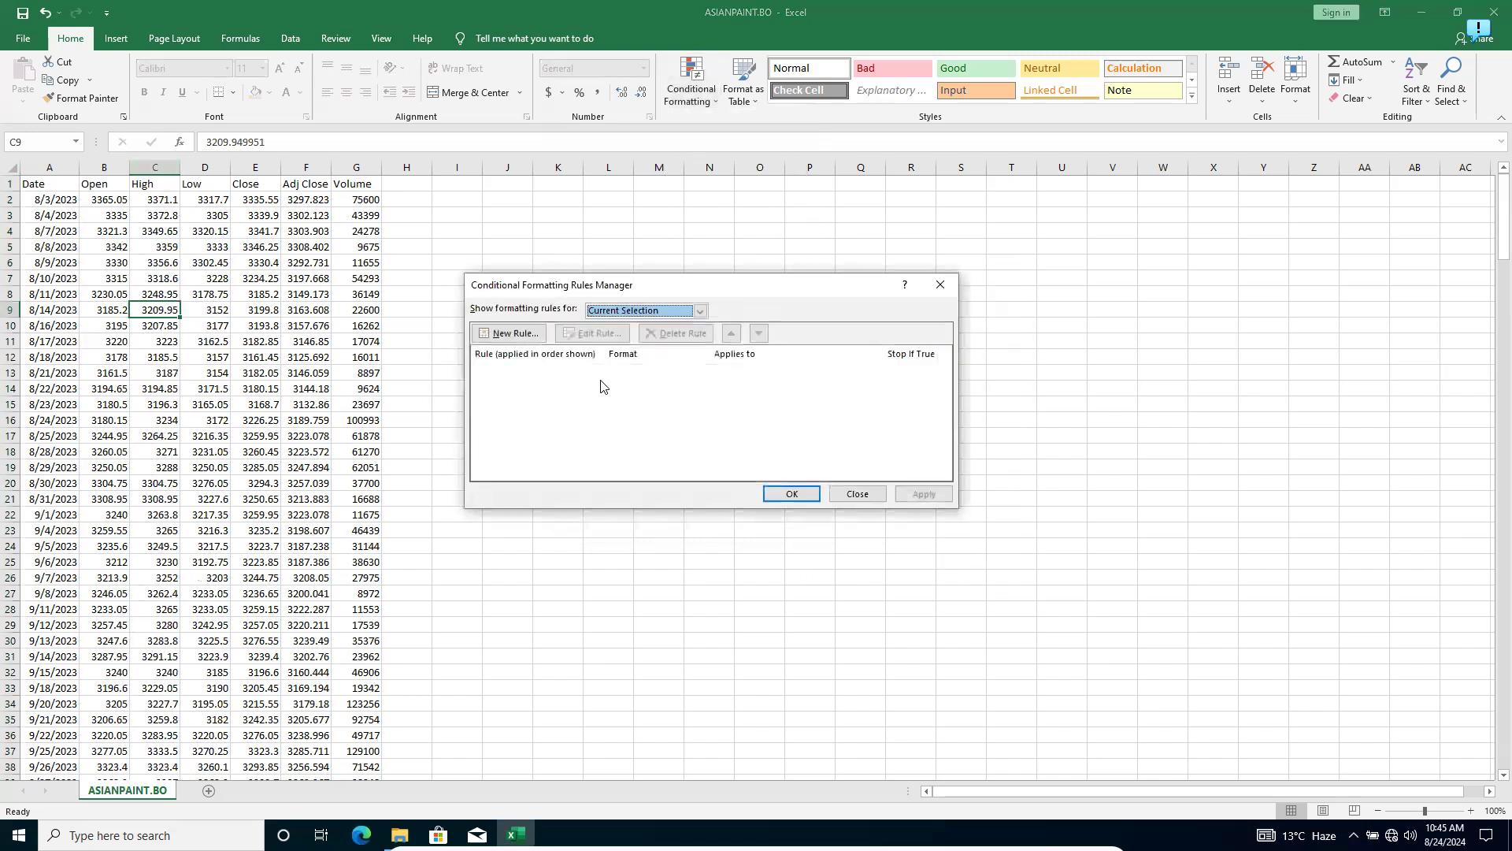
{"action": "left_click", "coordinate": [522, 338]}
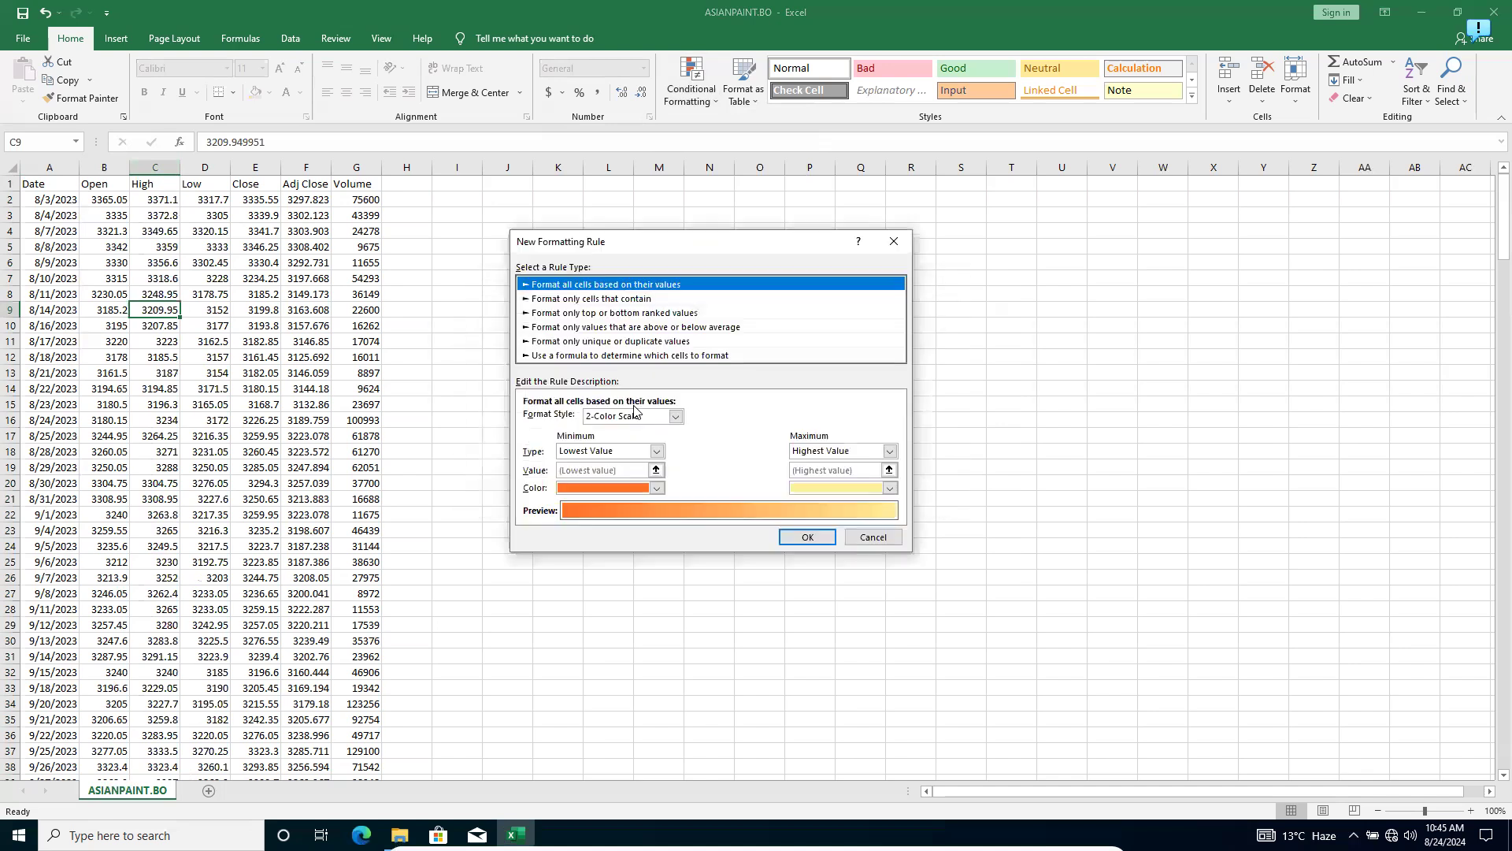
{"action": "left_click", "coordinate": [873, 537]}
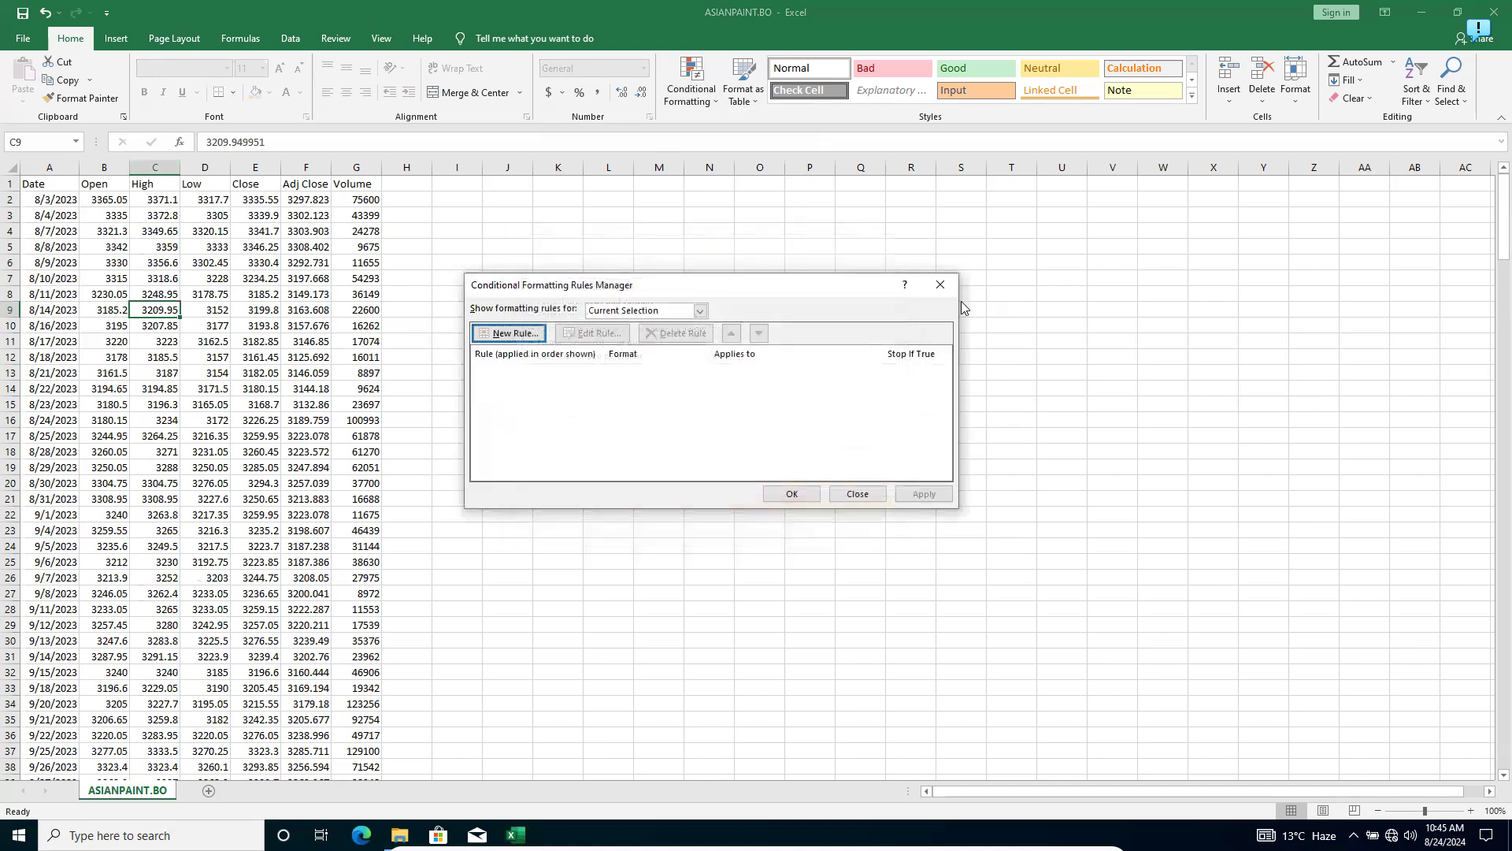
{"action": "left_click", "coordinate": [940, 284]}
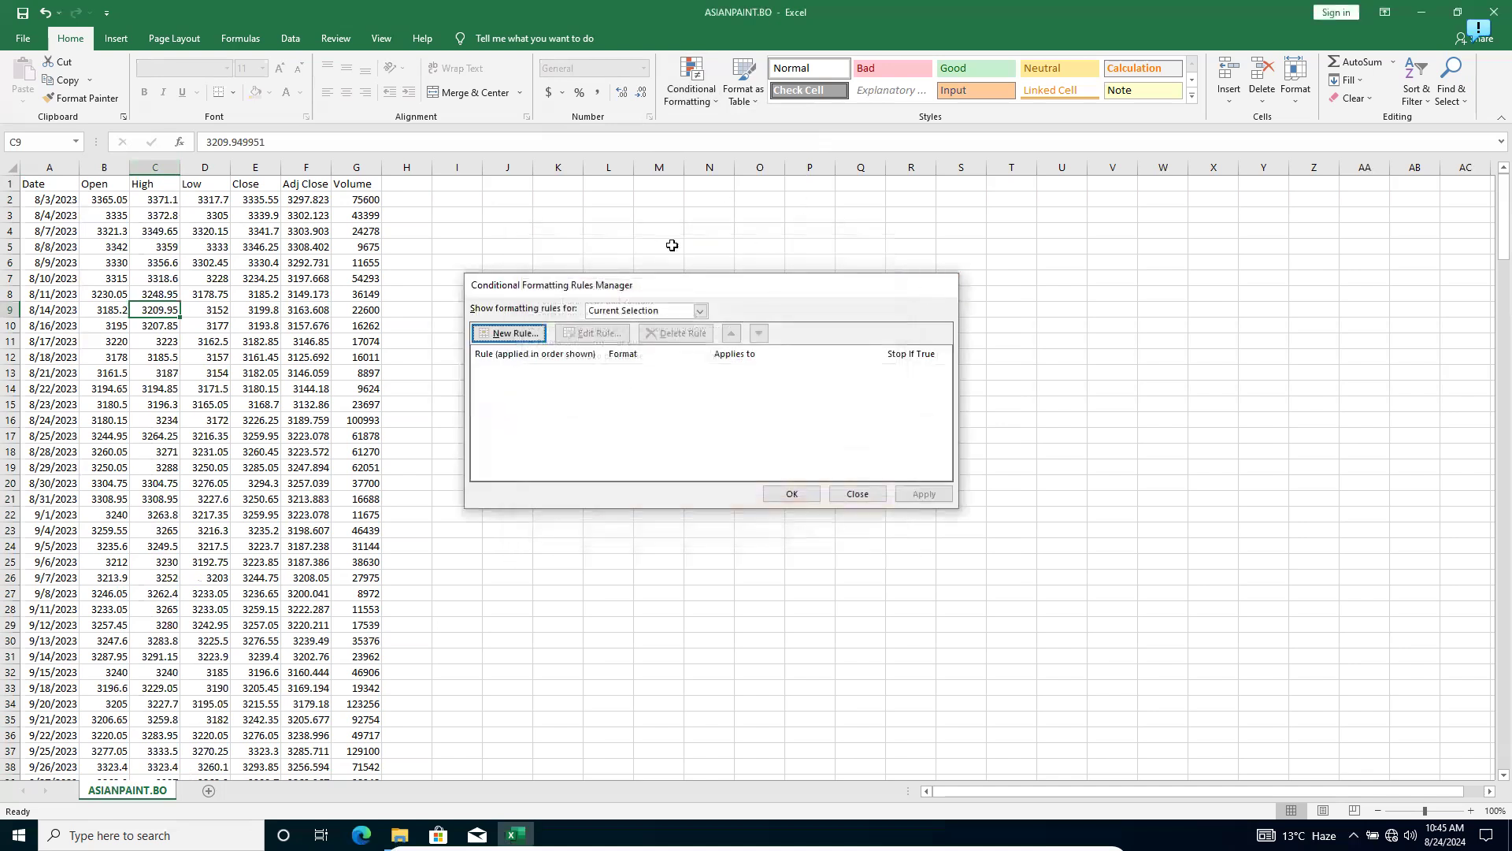
{"action": "left_click", "coordinate": [690, 94]}
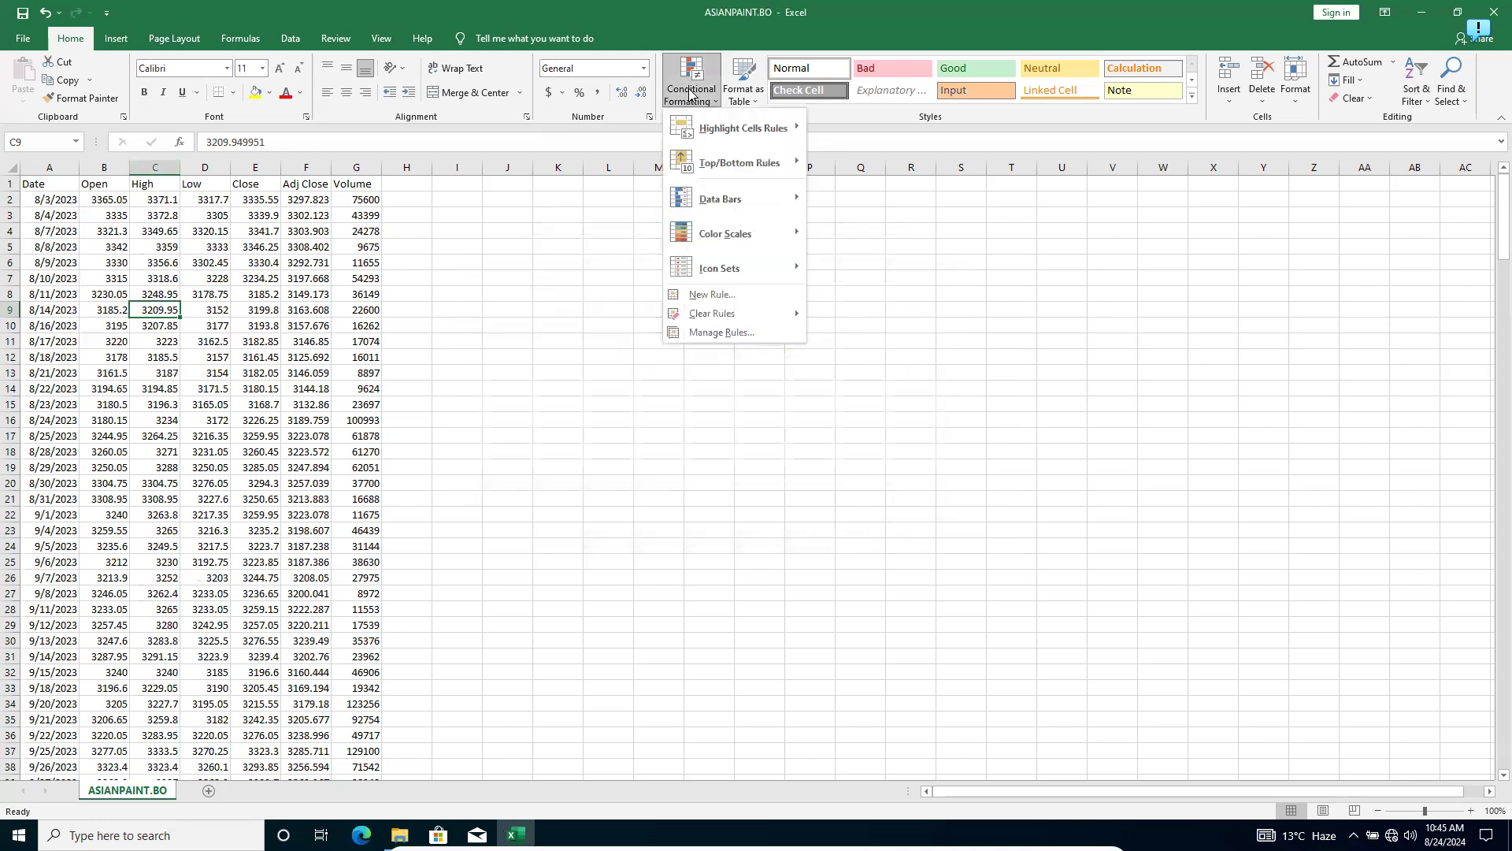
{"action": "left_click", "coordinate": [551, 265]}
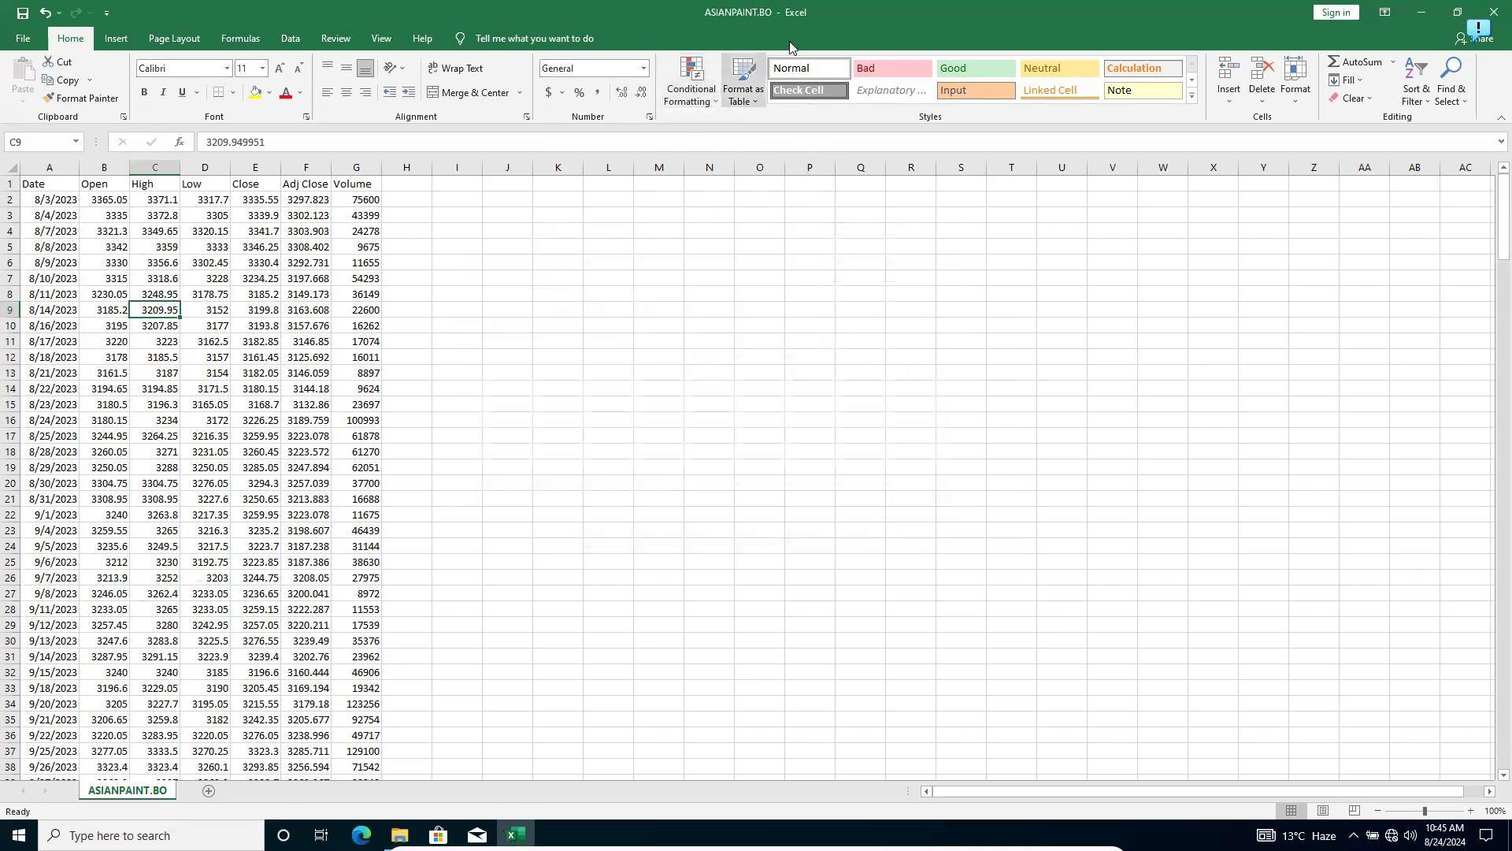